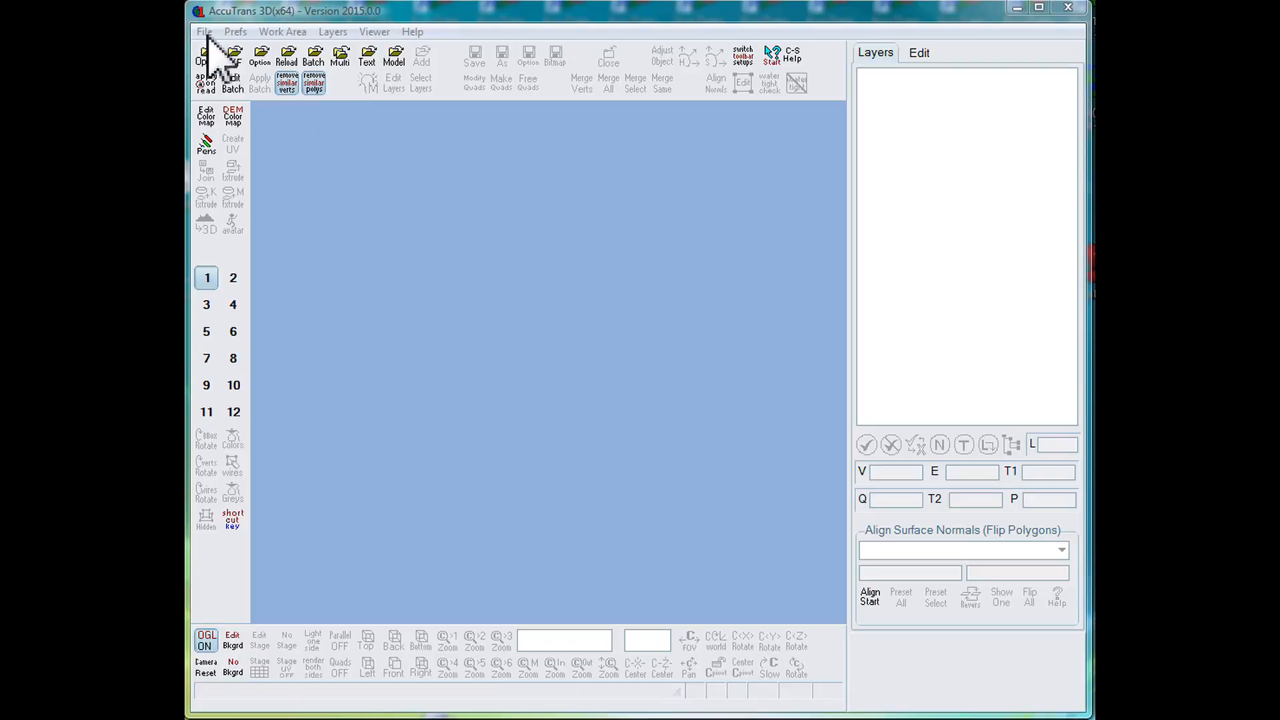
- Create extruded 3D text "Y" in Tahoma with a height of 50 and a depth of 0.1
left_click(368, 56)
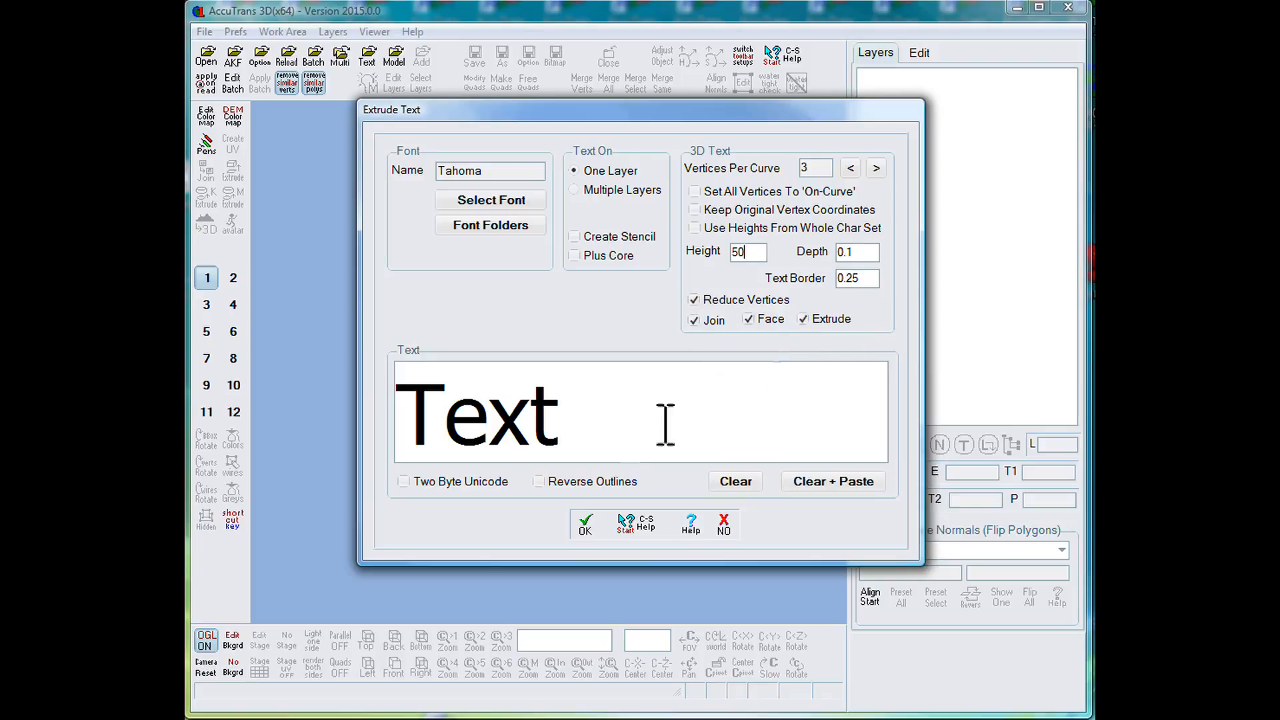
left_click_drag(566, 419, 398, 410)
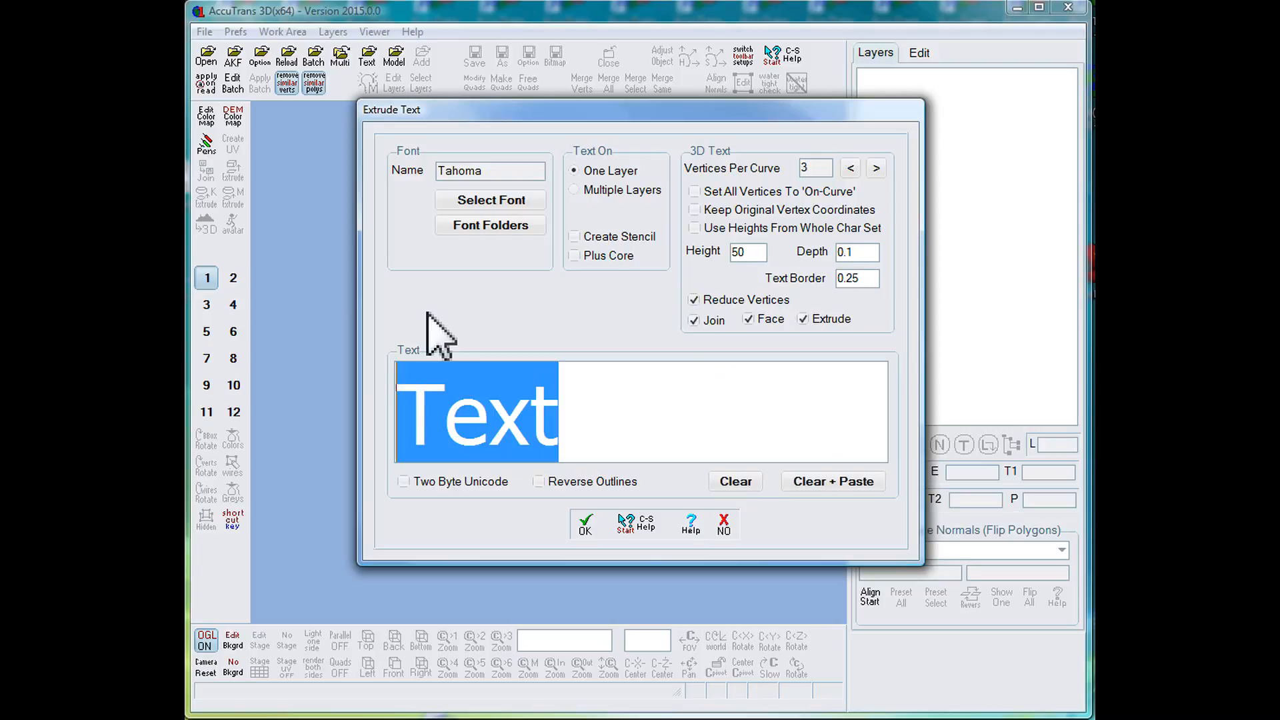
type("Y")
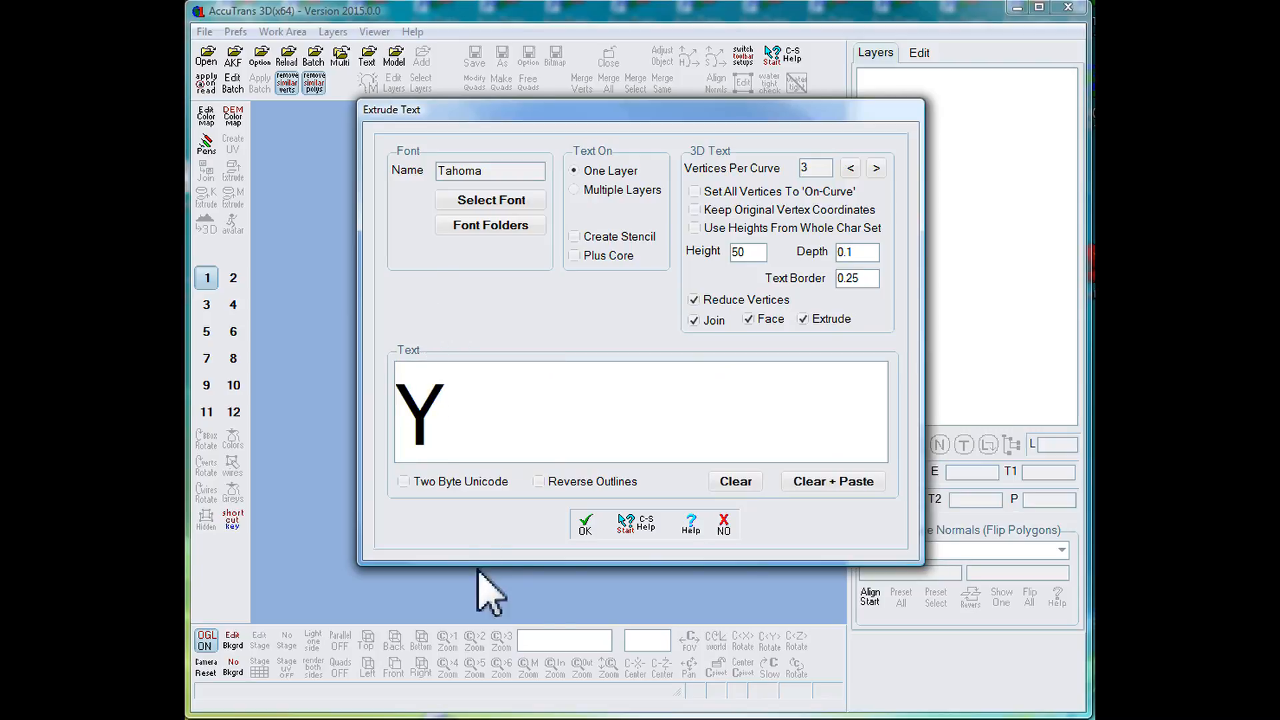
left_click(586, 526)
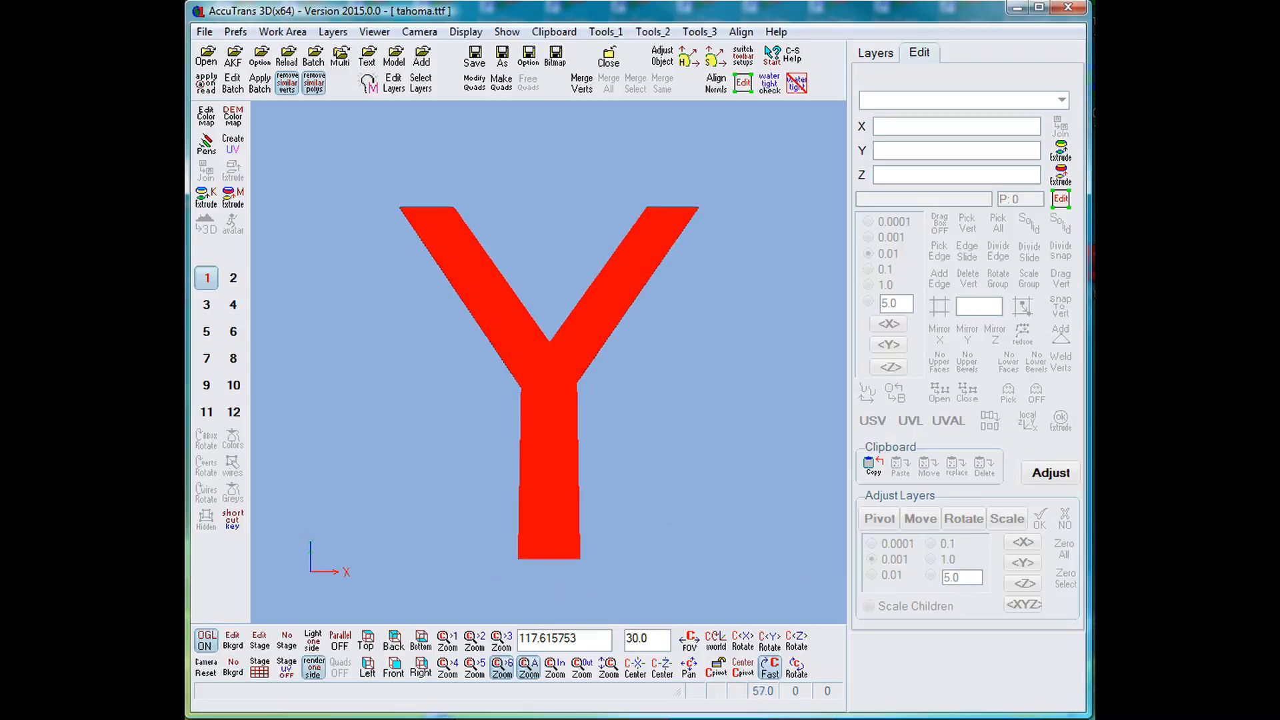
- Check the Y mesh for watertightness and inspect it from an angle, the front and the top
left_click_drag(587, 520, 256, 288)
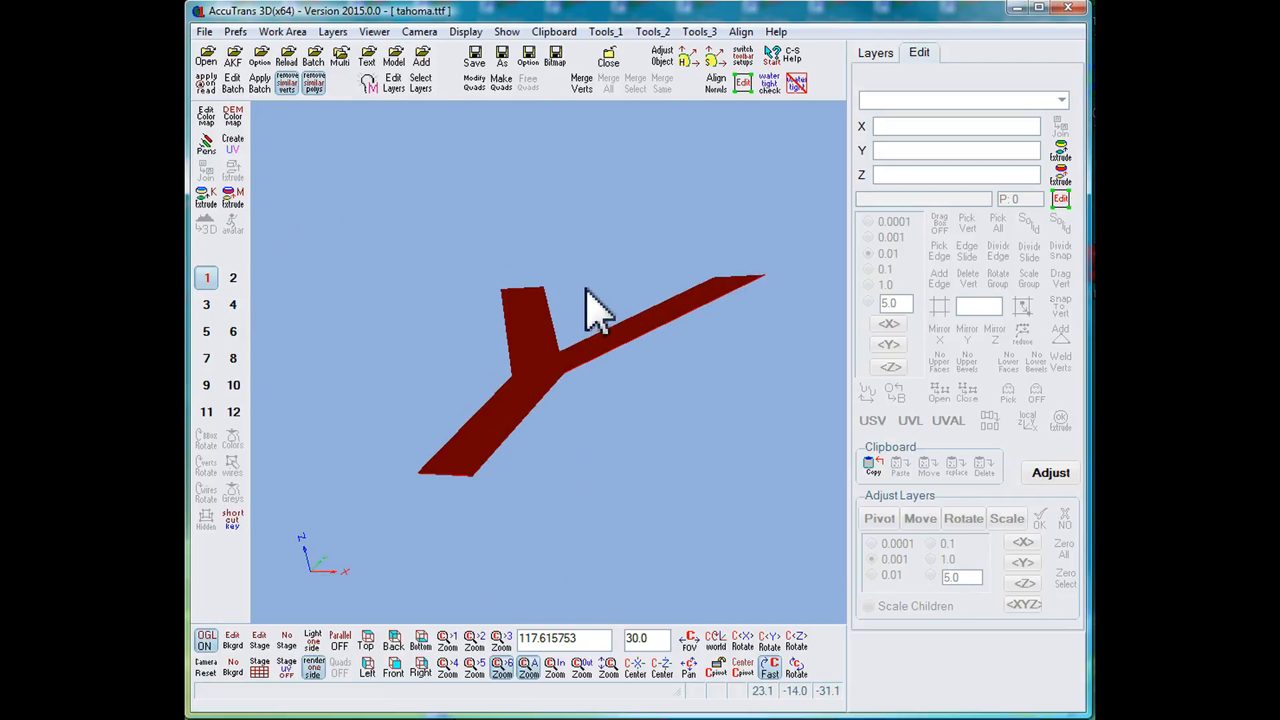
left_click(767, 83)
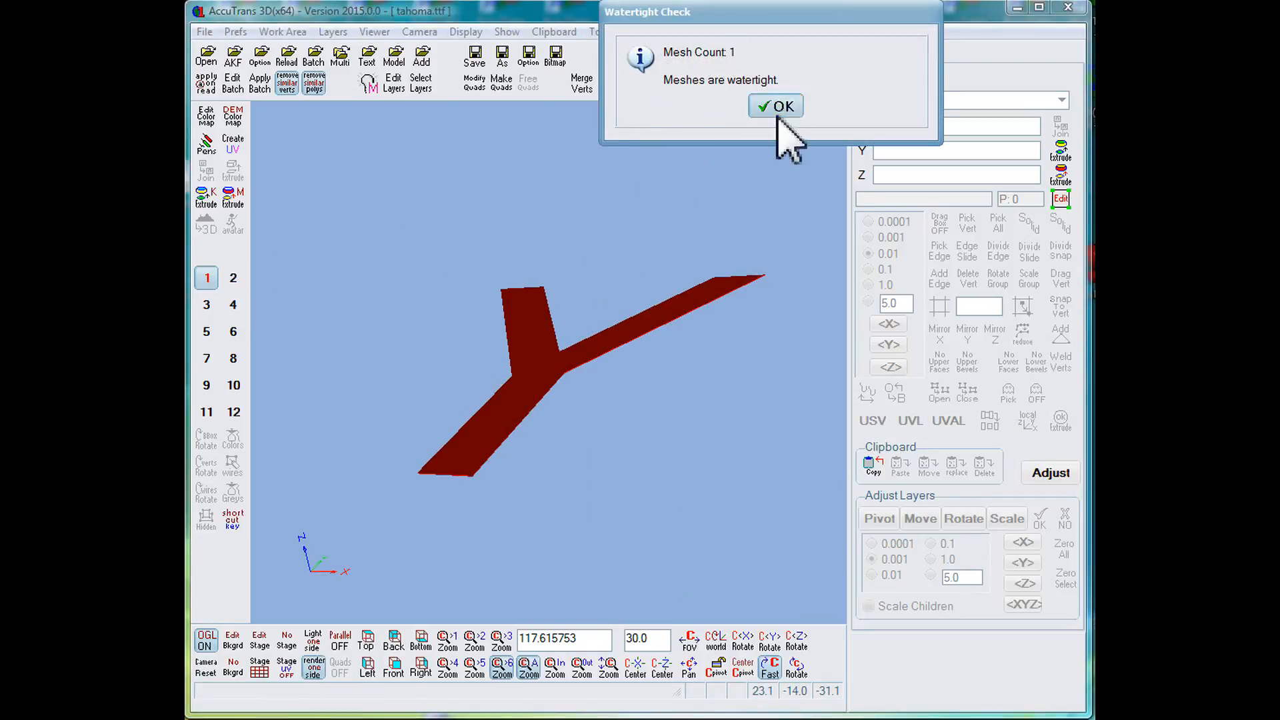
left_click(777, 109)
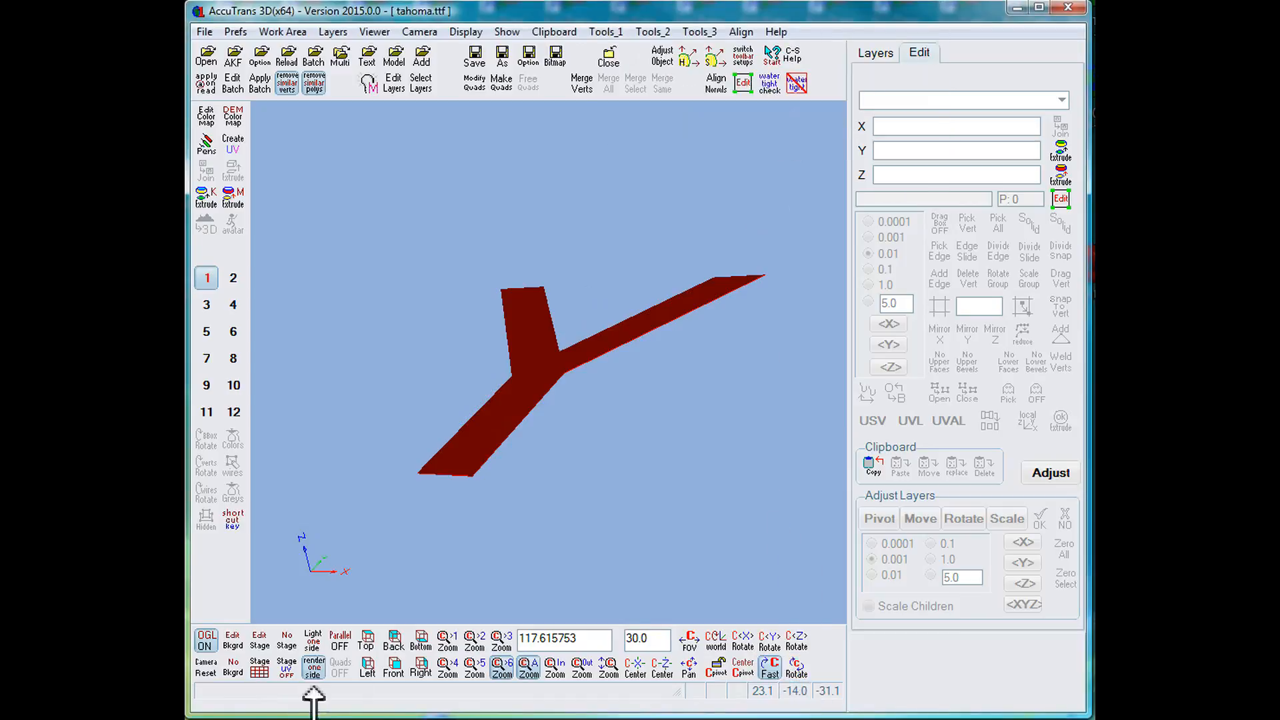
left_click(404, 663)
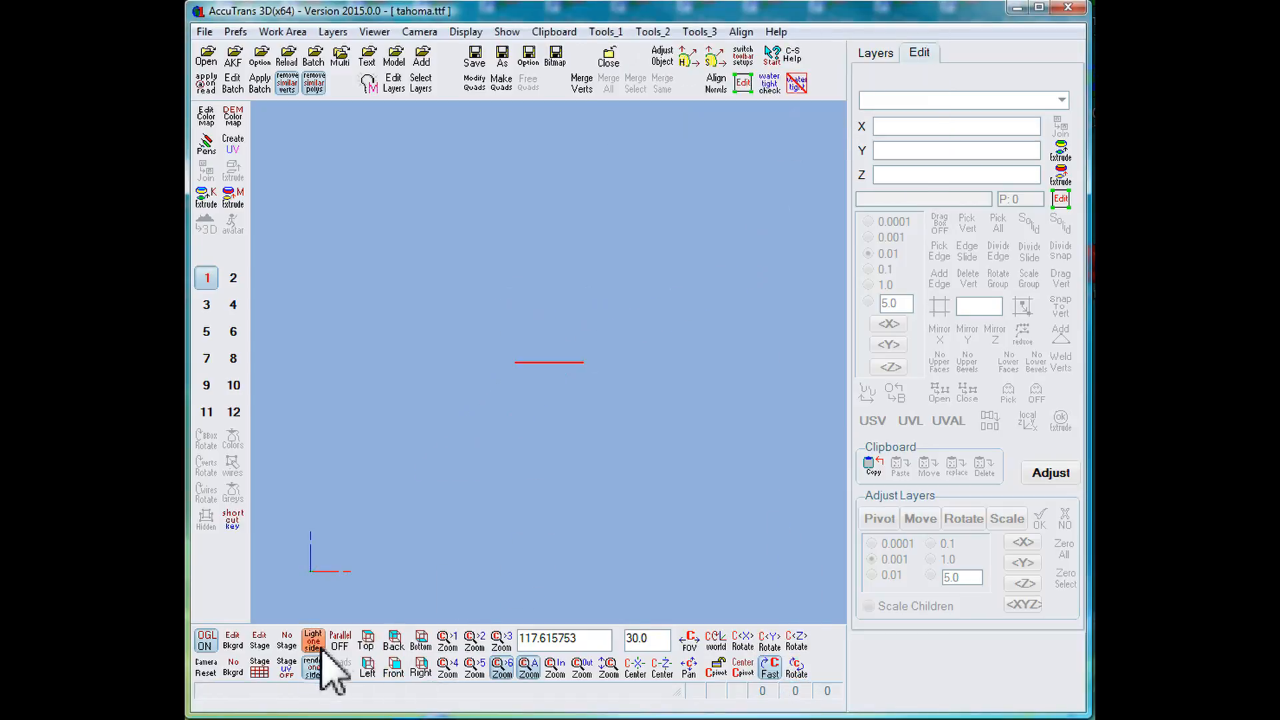
left_click(368, 642)
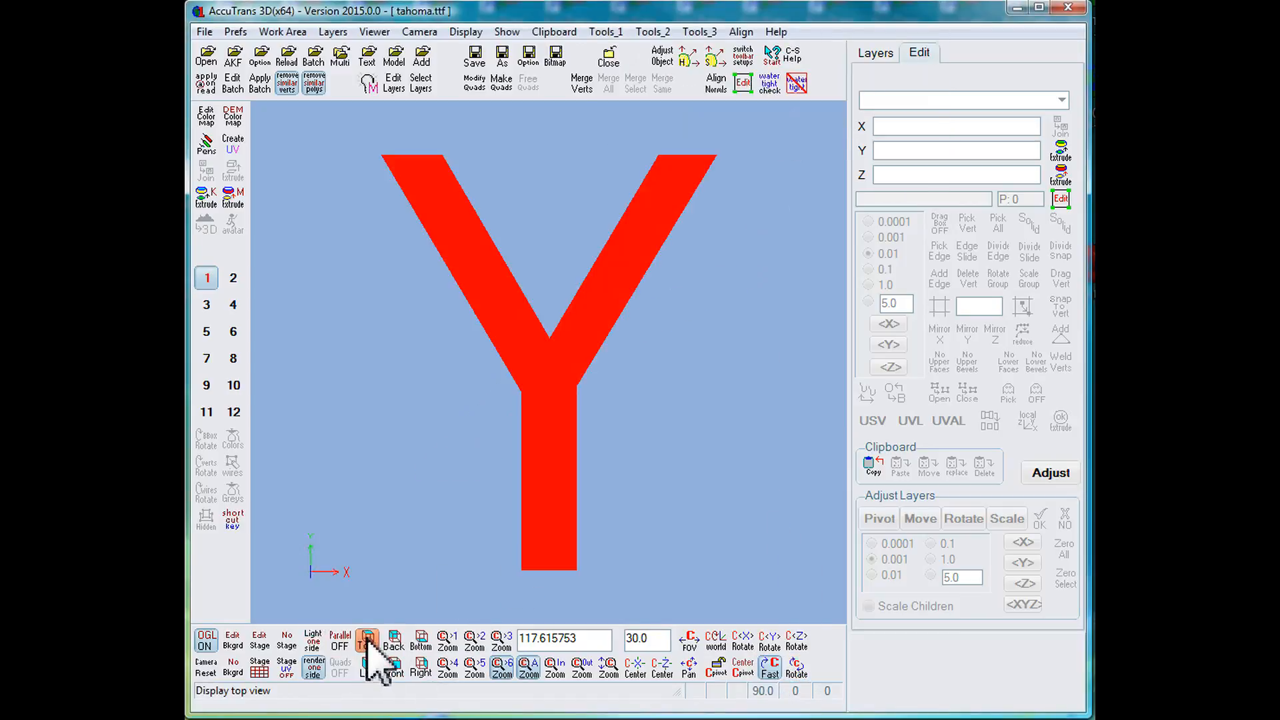
- Start mouse-controlled outline extrusion, switch from the bevel to the Text outline, and open the top edge of the Y's right arm
left_click(240, 200)
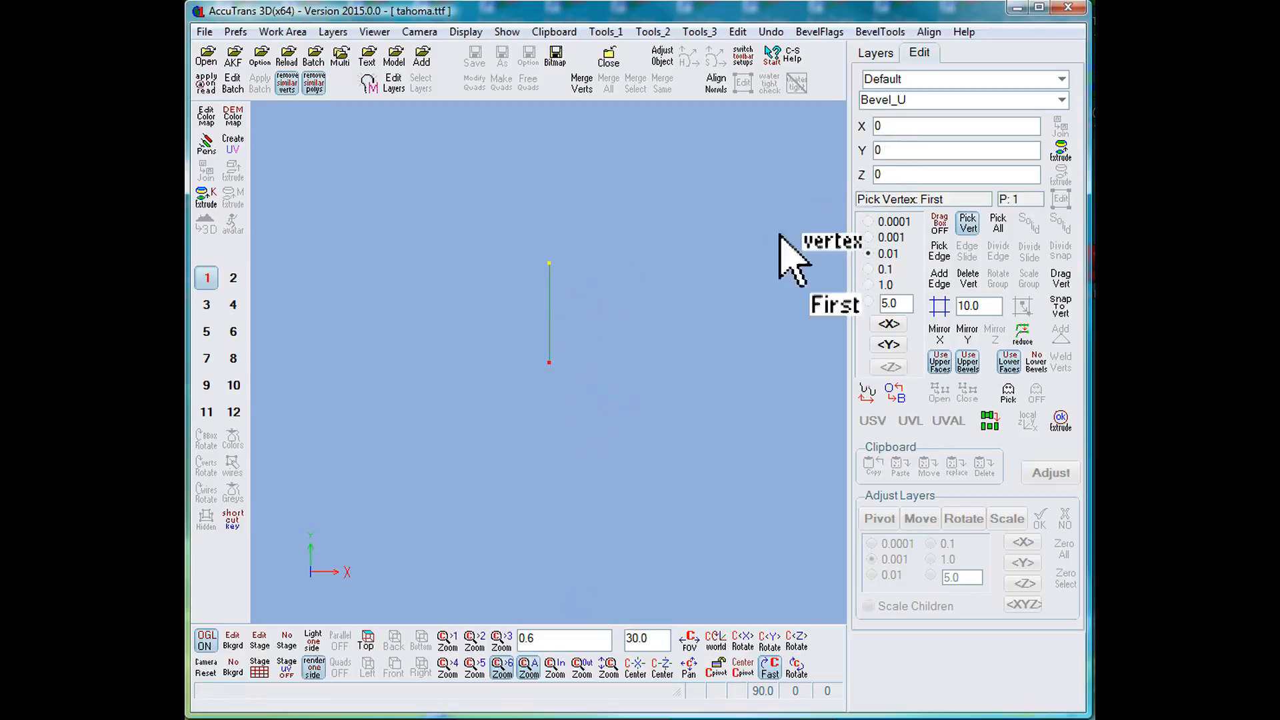
left_click(901, 397)
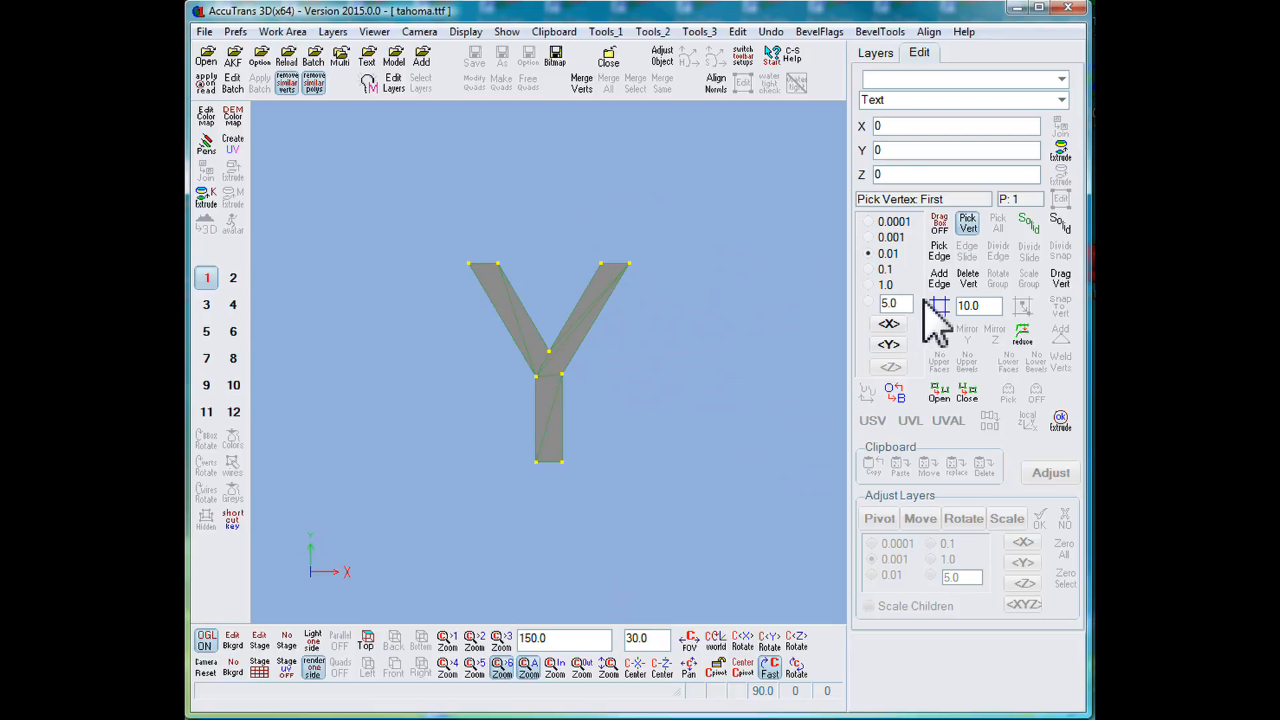
left_click(940, 252)
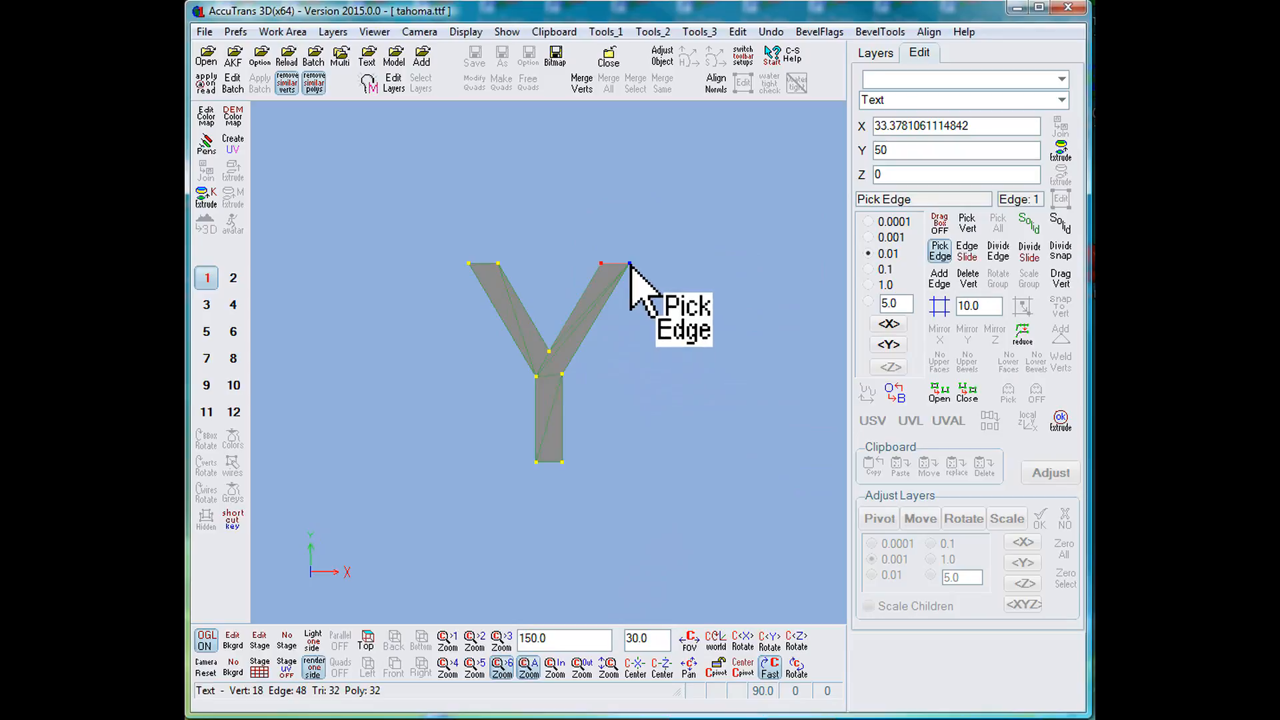
left_click(937, 393)
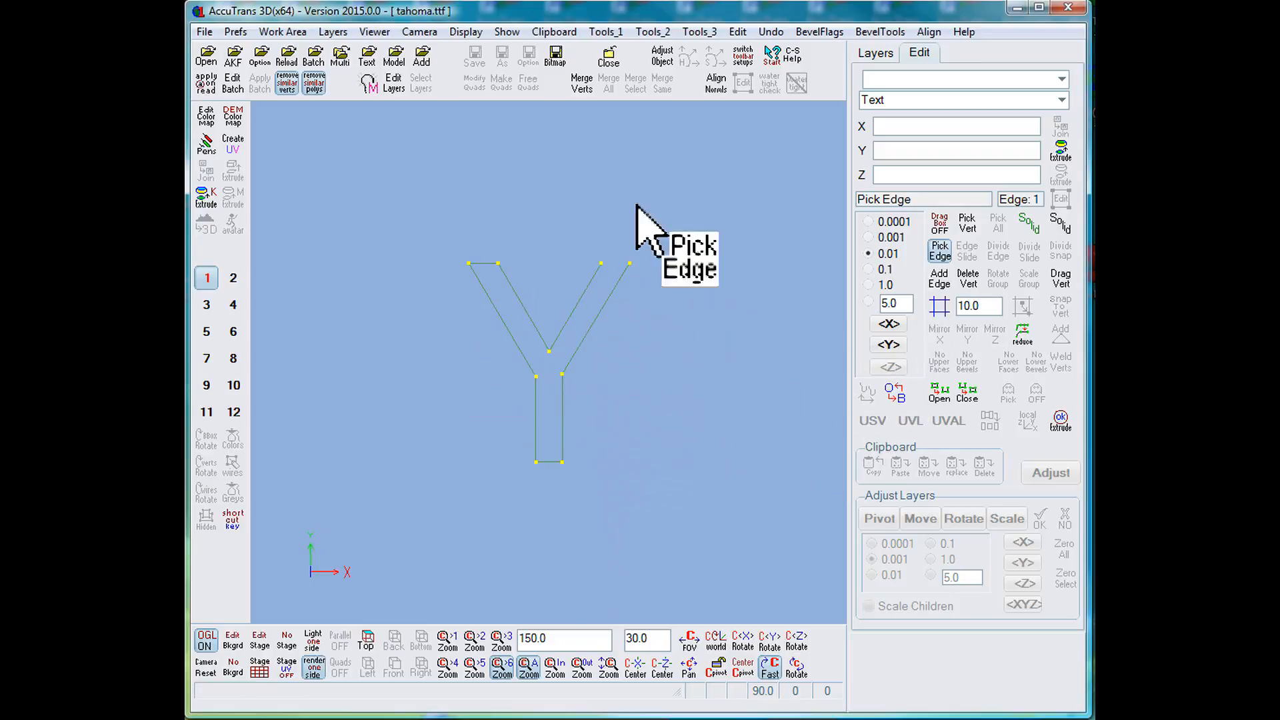
- Add three edges from the right arm's open end through about (32, 59), (41, 61) and (47, 54), and close the outline at the arm's outer top vertex
left_click(939, 279)
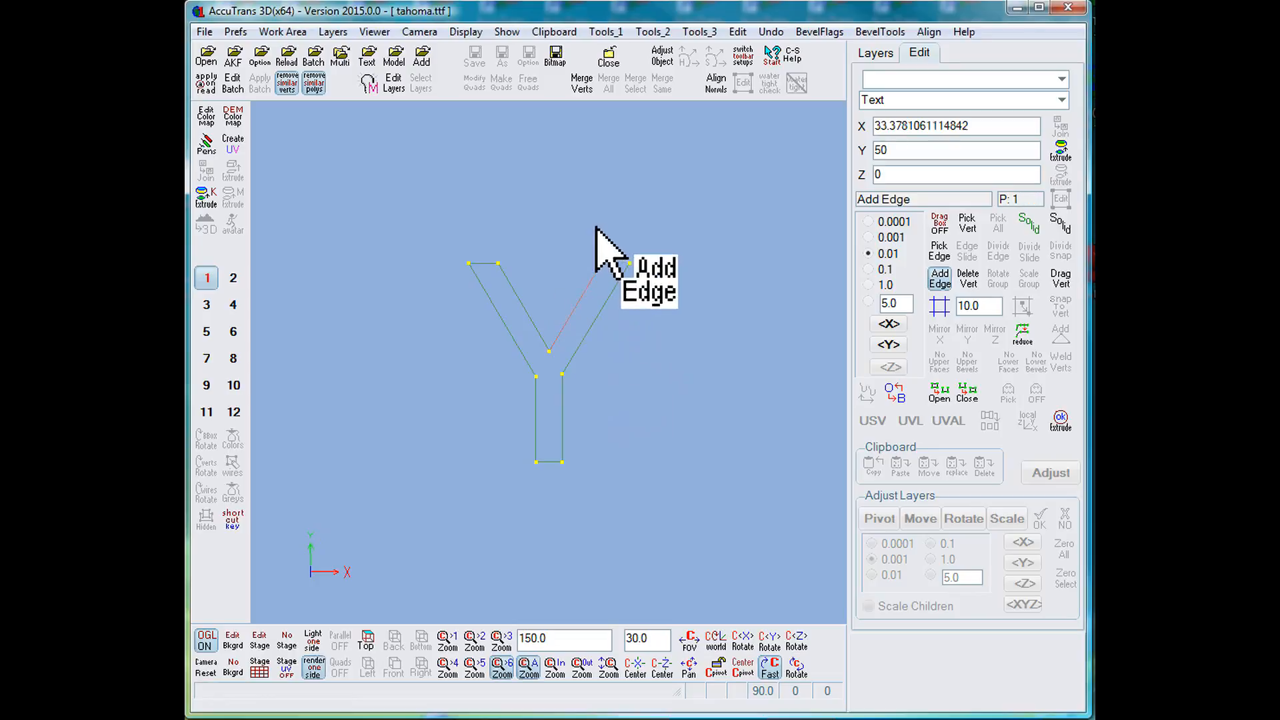
left_click(630, 219)
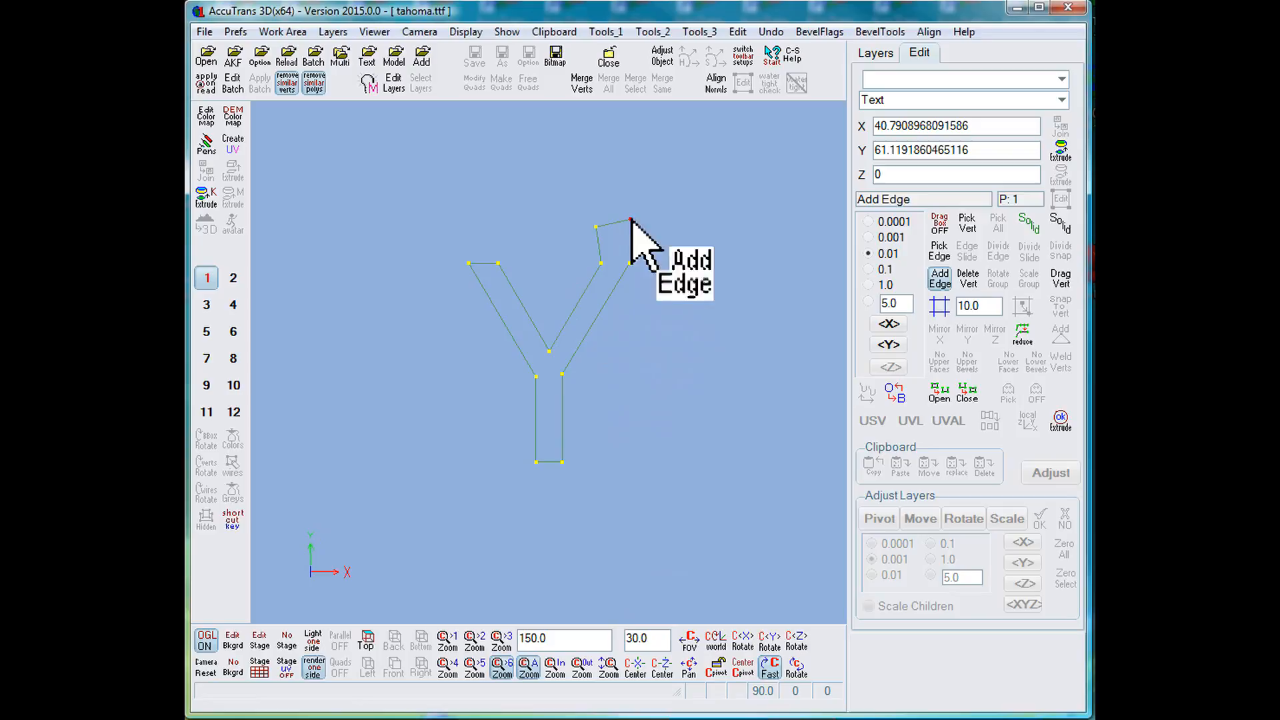
left_click(654, 246)
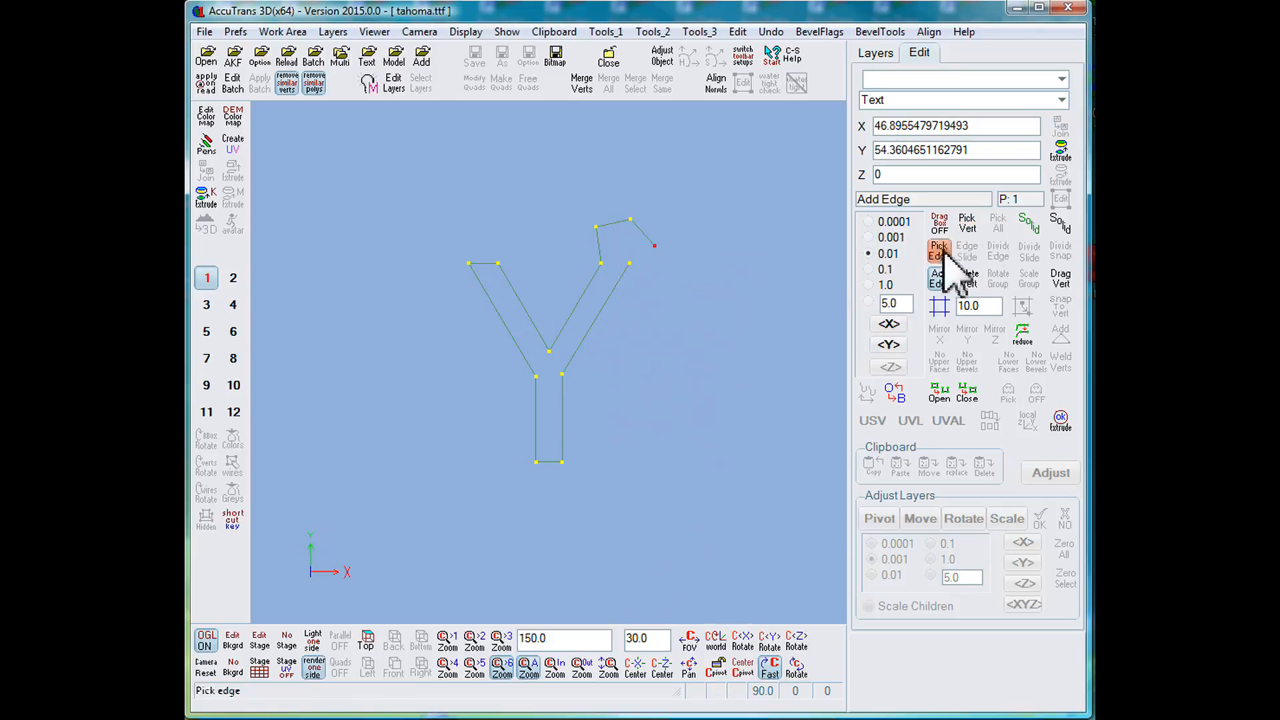
left_click(968, 227)
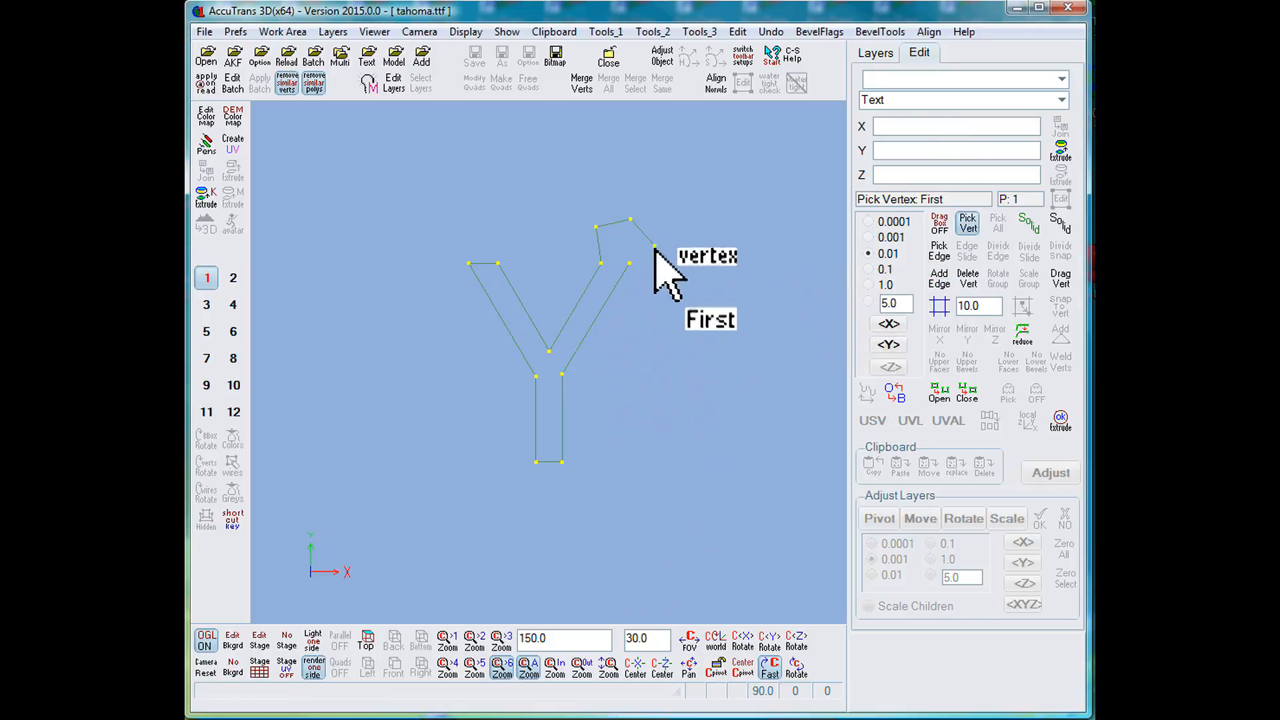
left_click(631, 264)
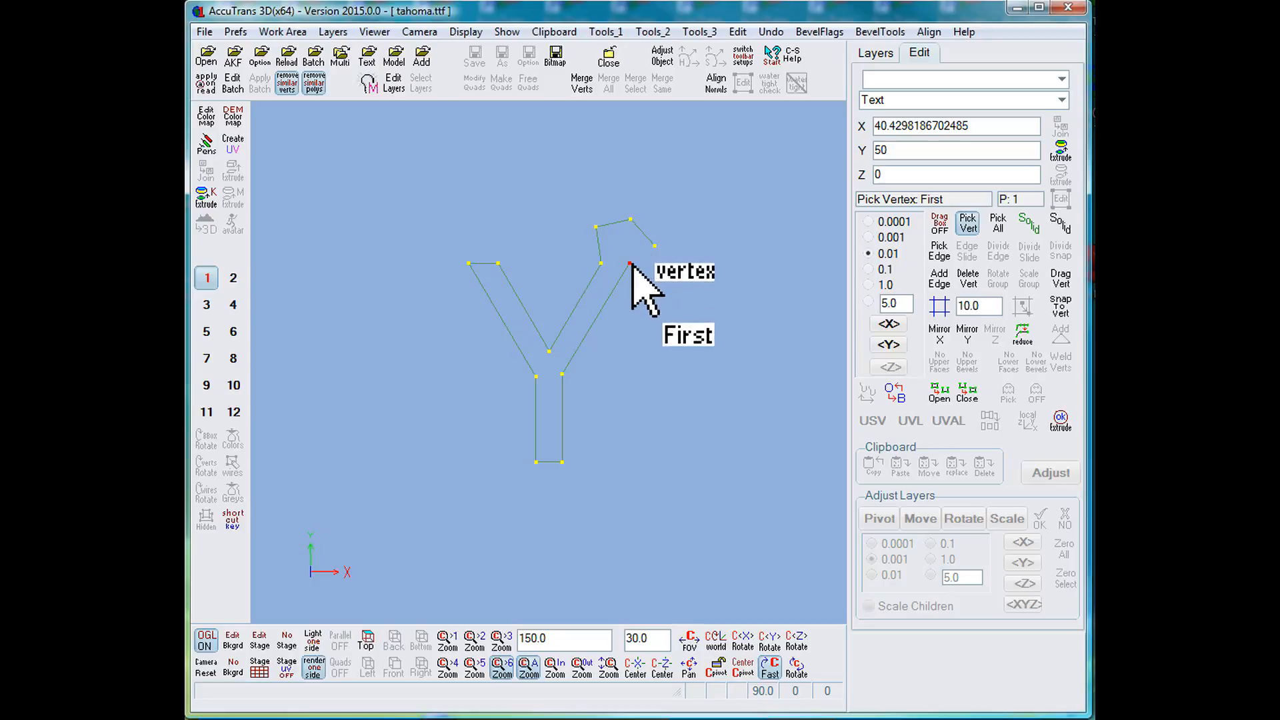
left_click(967, 392)
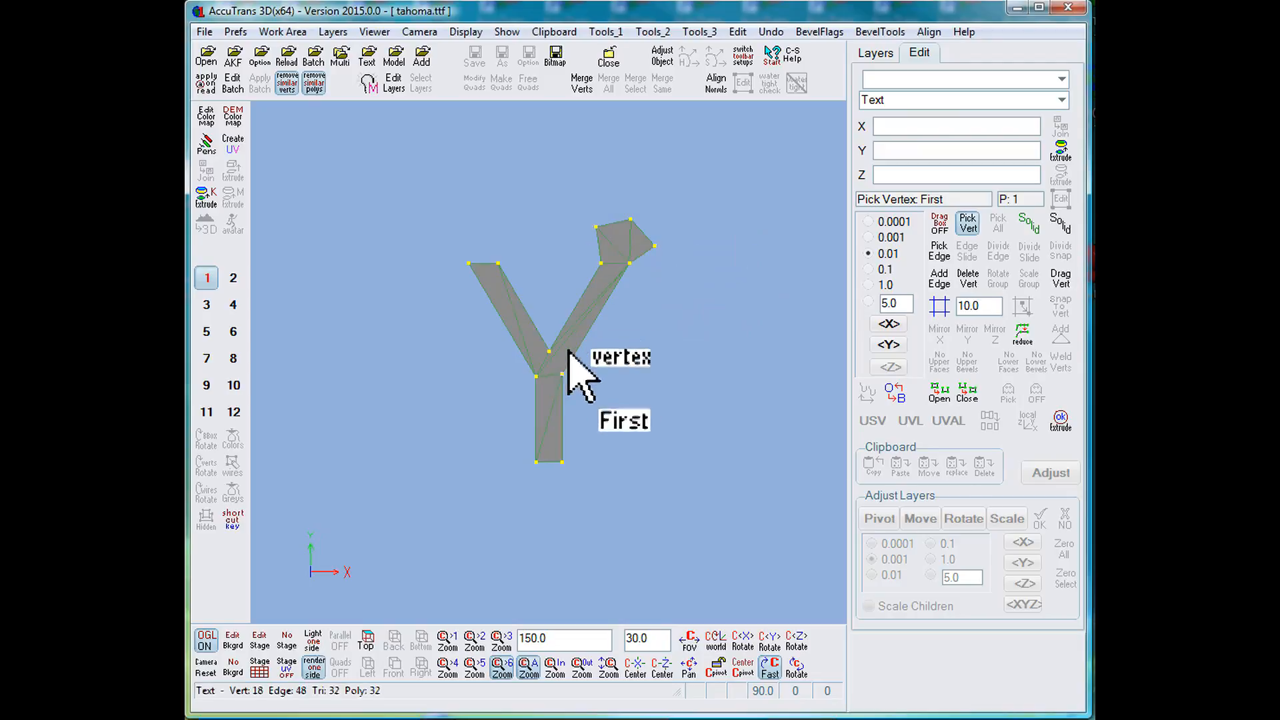
- Accept the extrusion of the modified Y outline and check the resulting mesh for watertightness
left_click(1062, 420)
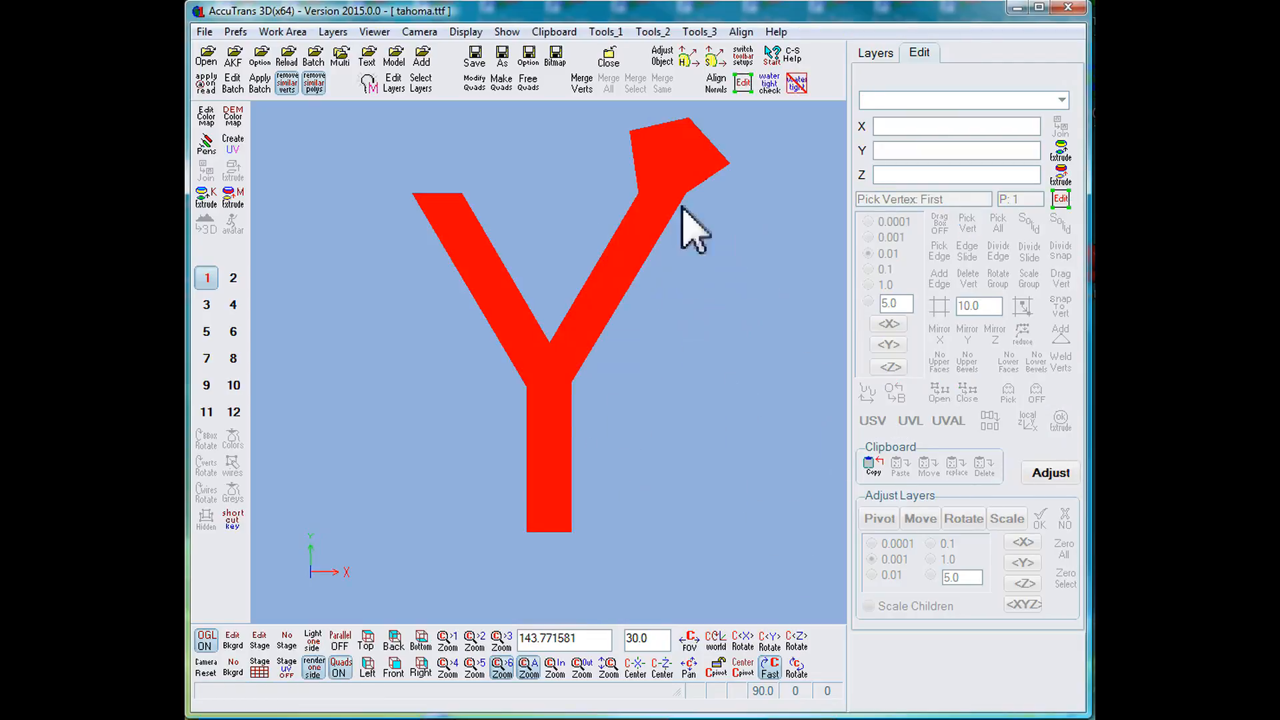
left_click(768, 85)
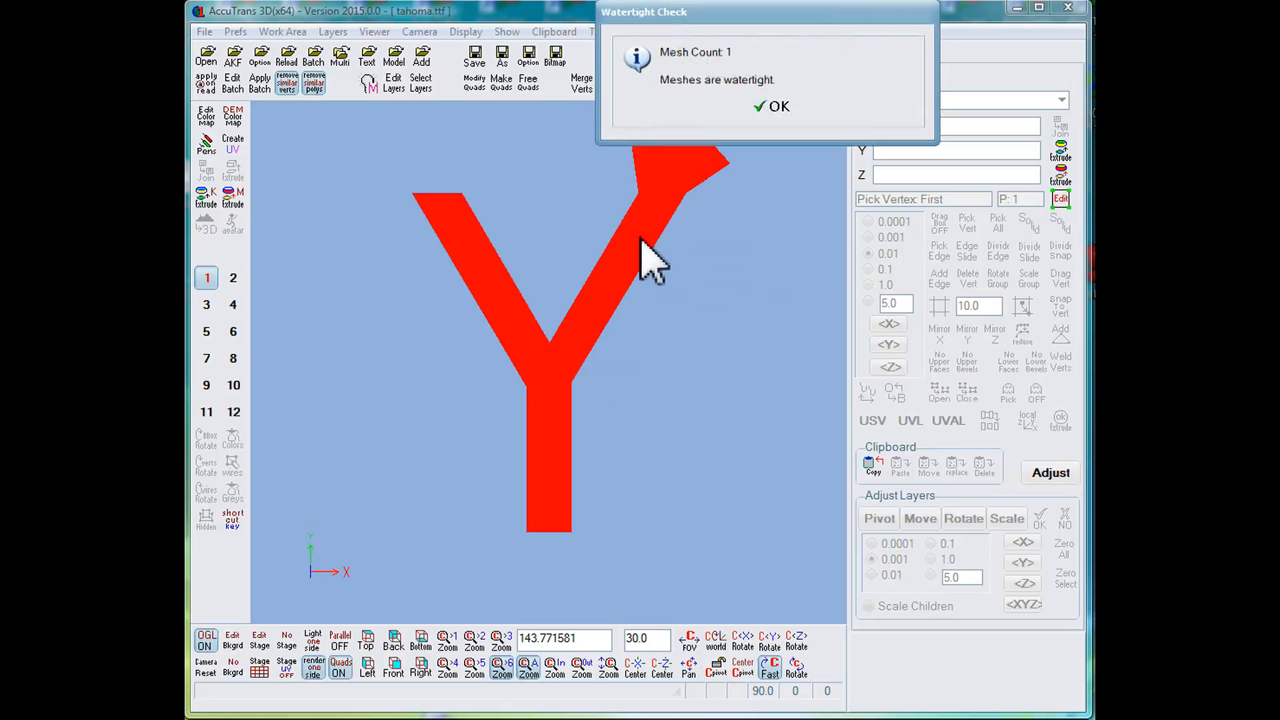
left_click(773, 106)
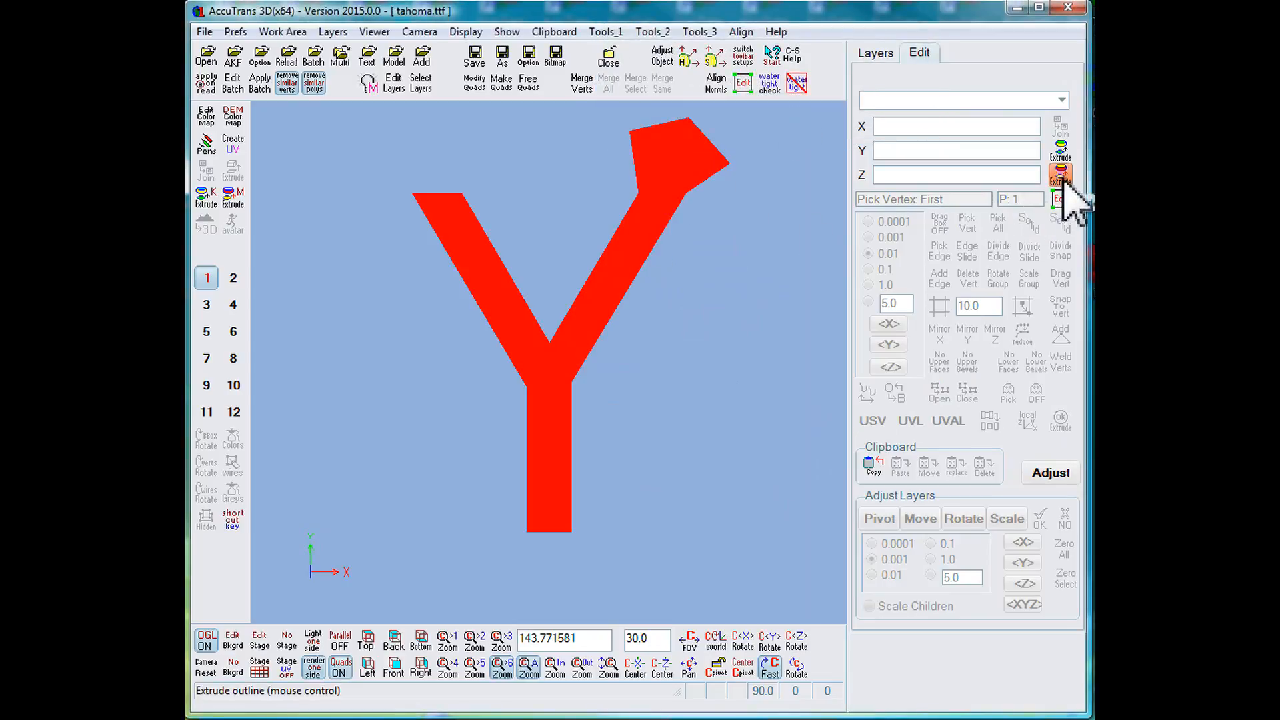
- Reopen the Text outline for editing and open the edge between the right arm's outer top vertex and the rightmost added vertex
left_click(1062, 176)
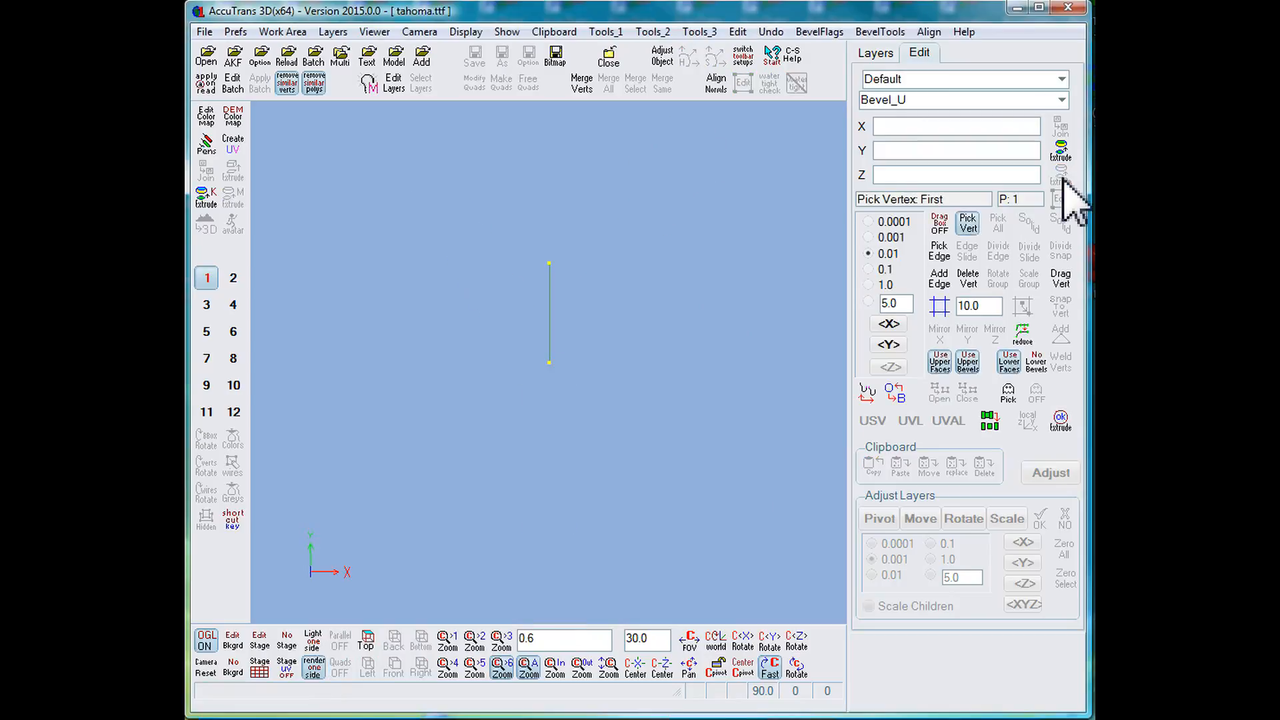
left_click(902, 399)
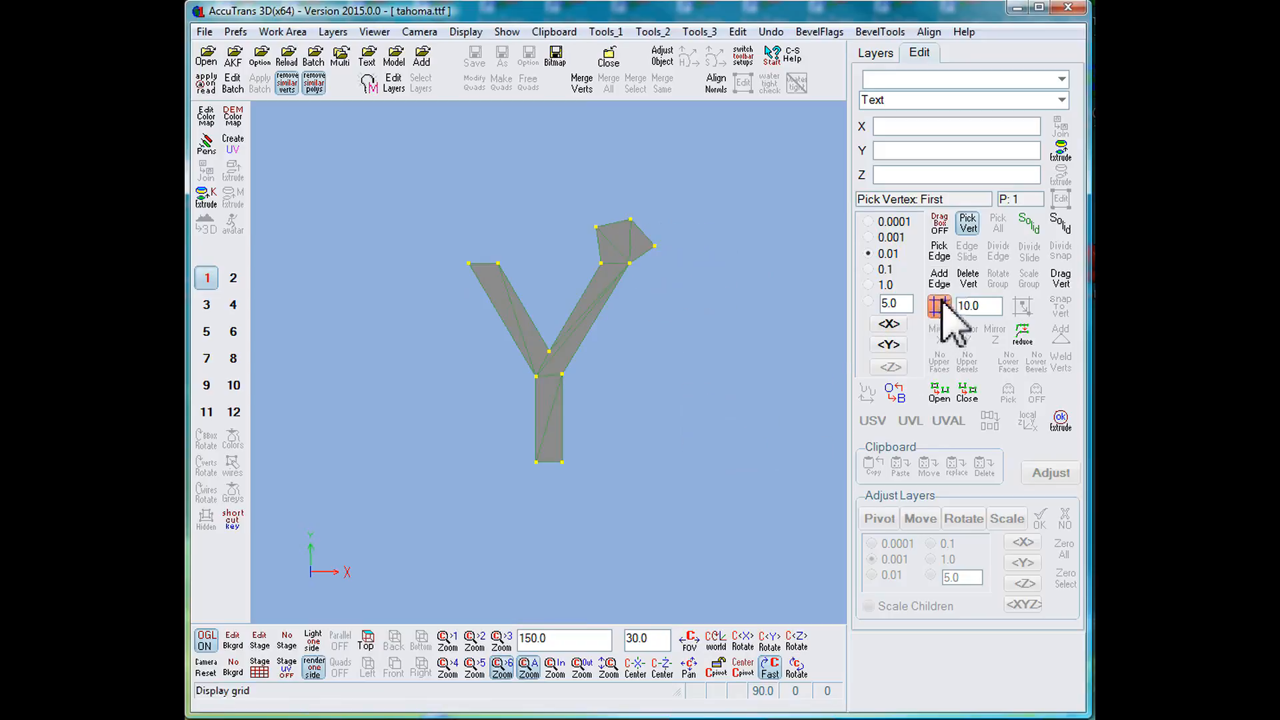
left_click(939, 251)
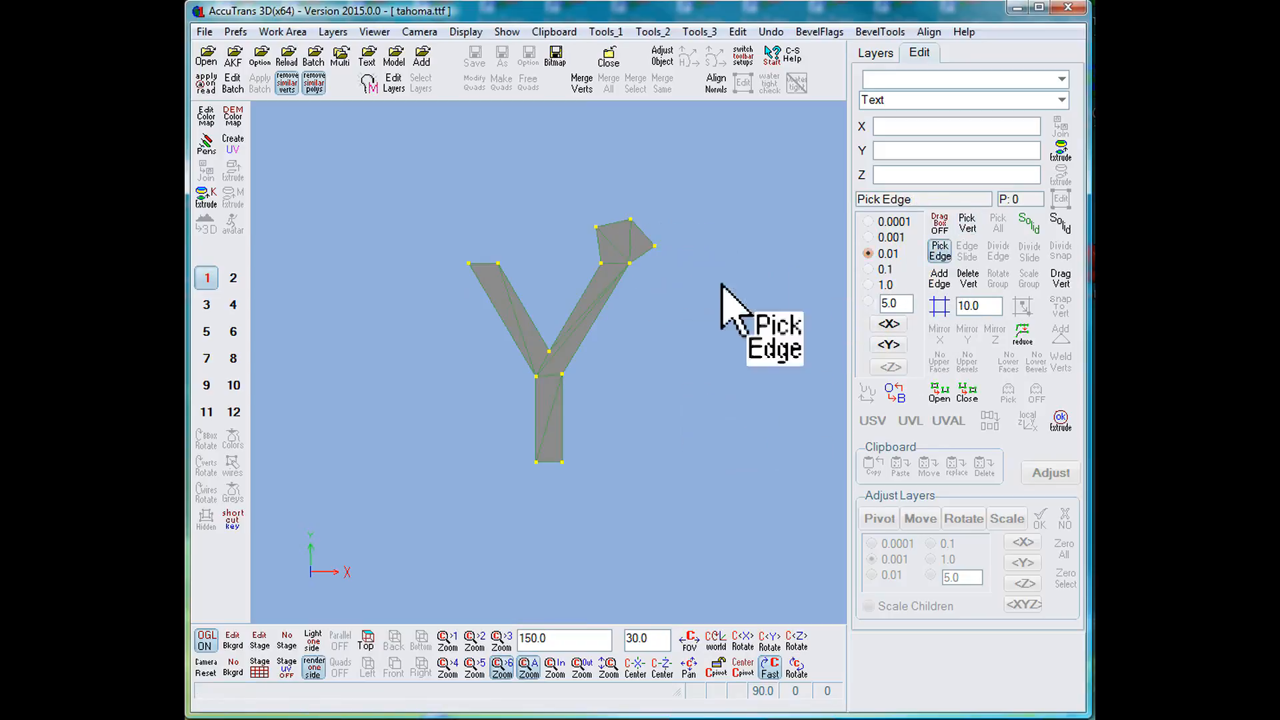
left_click(630, 264)
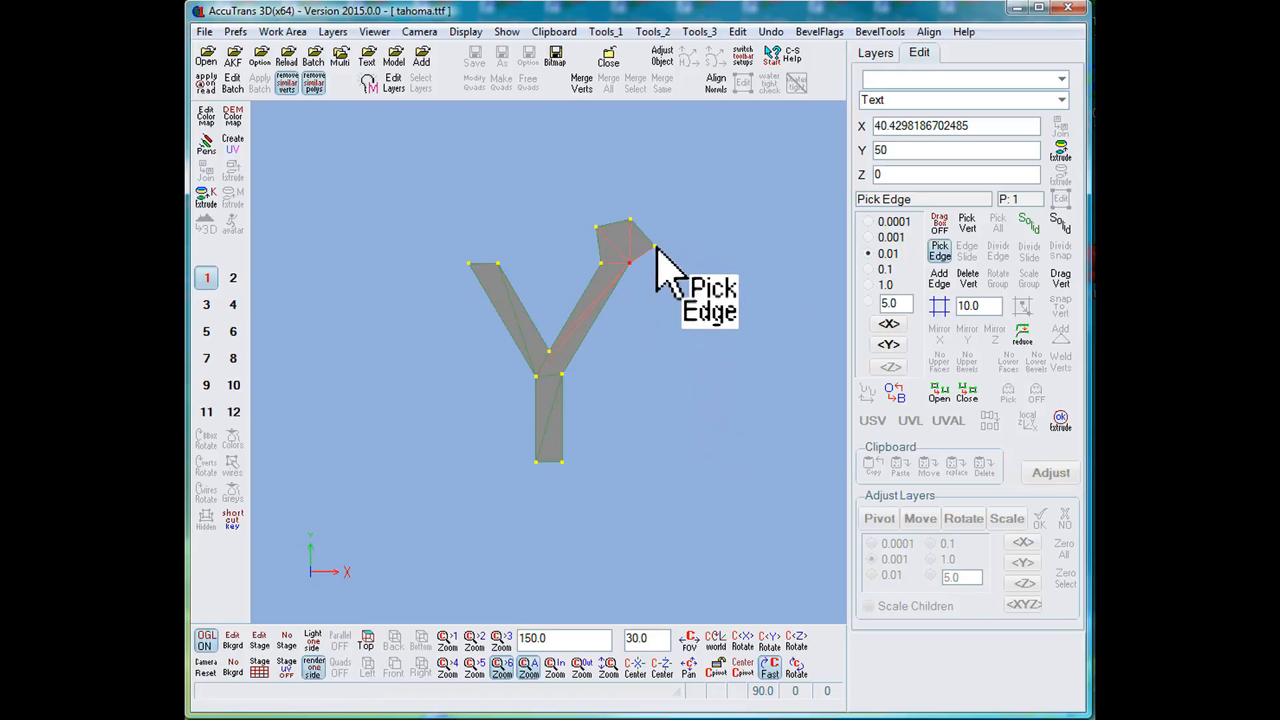
left_click(940, 394)
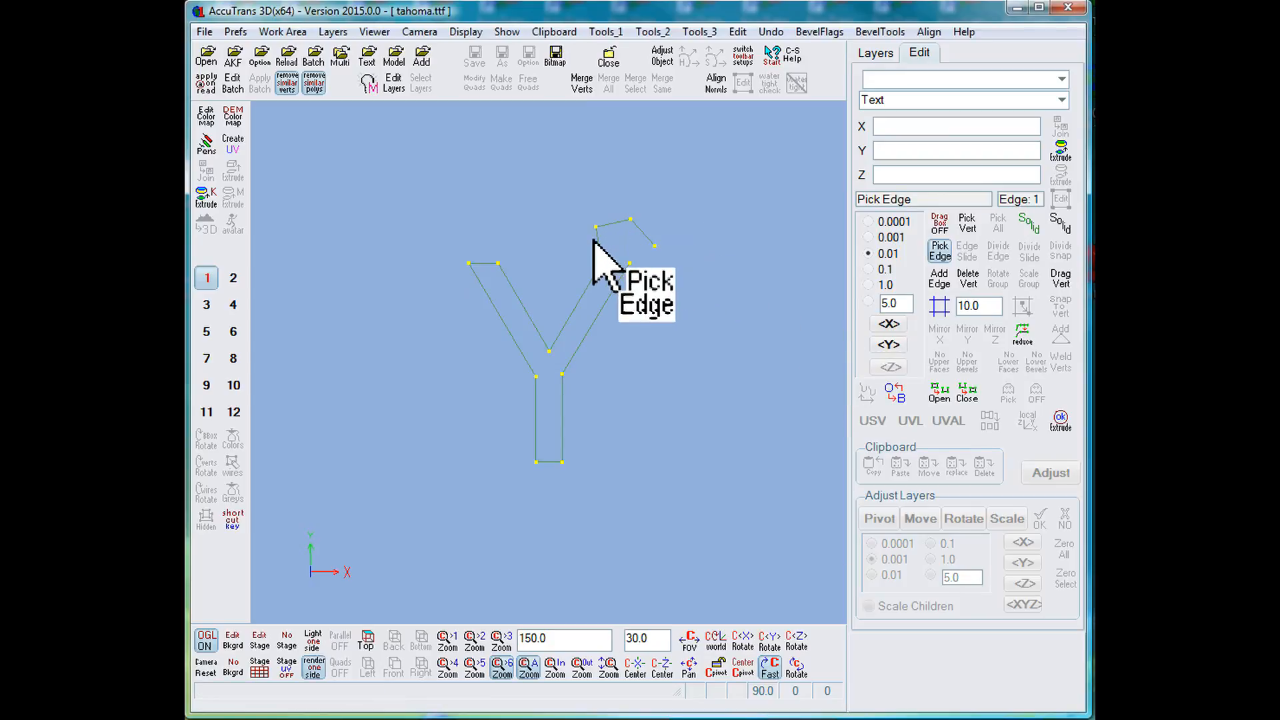
- Delete the three added vertices one by one from the open end of the right arm's outline
left_click(654, 245)
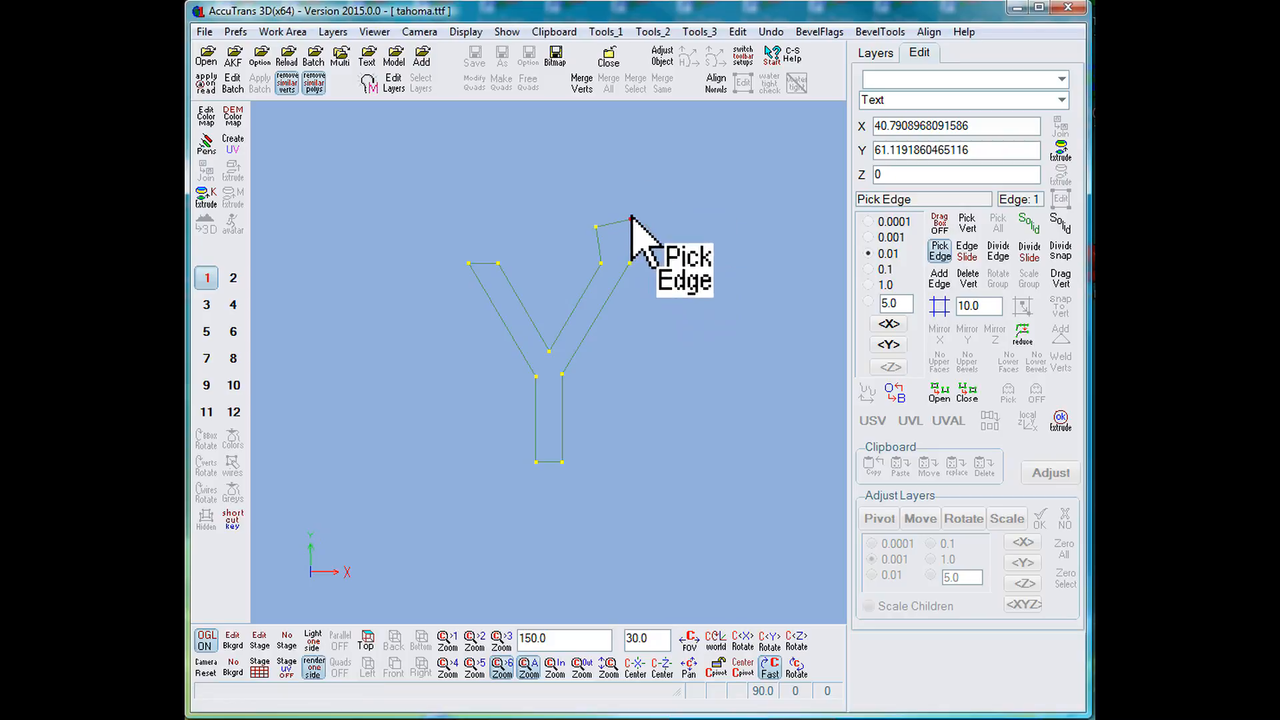
left_click(968, 282)
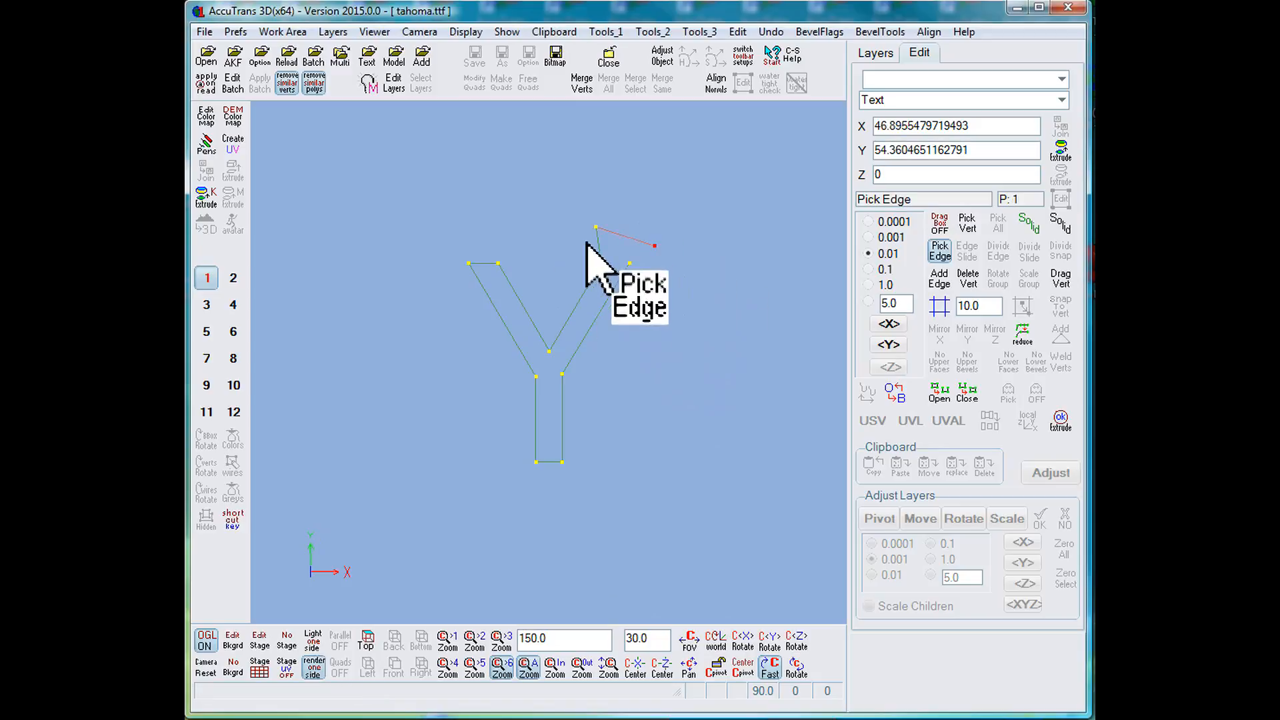
left_click(970, 279)
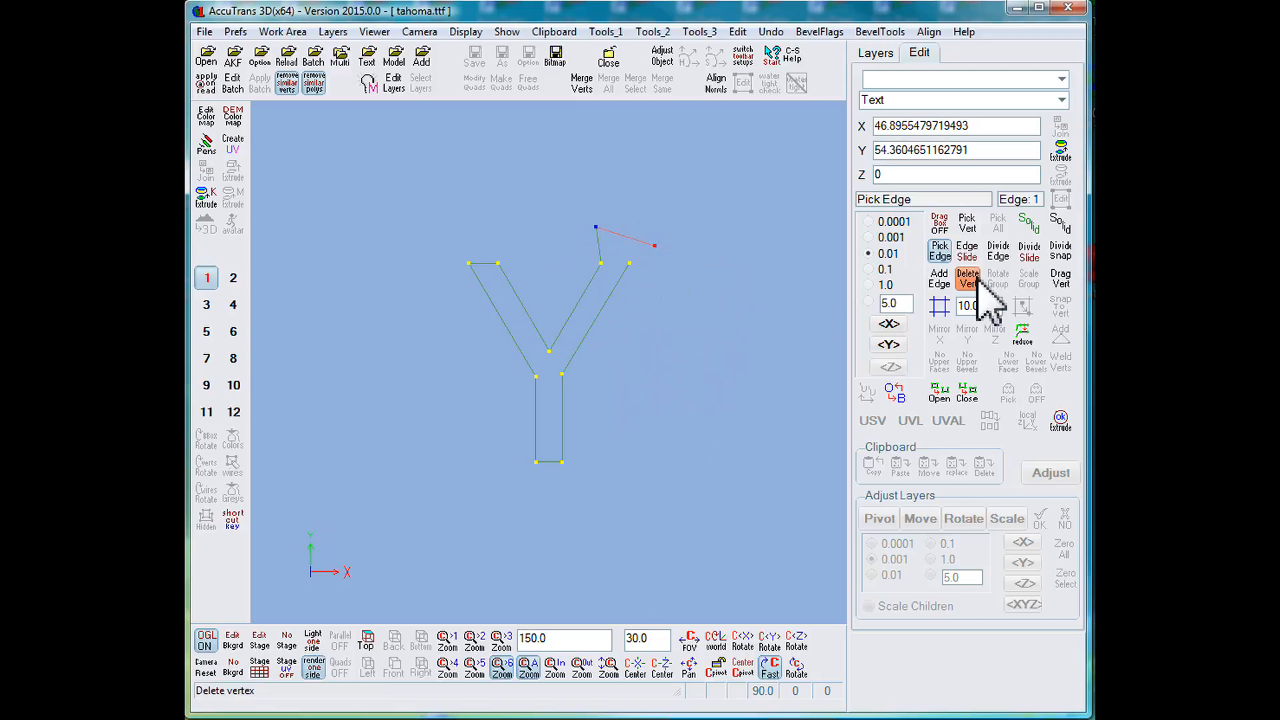
left_click(598, 242)
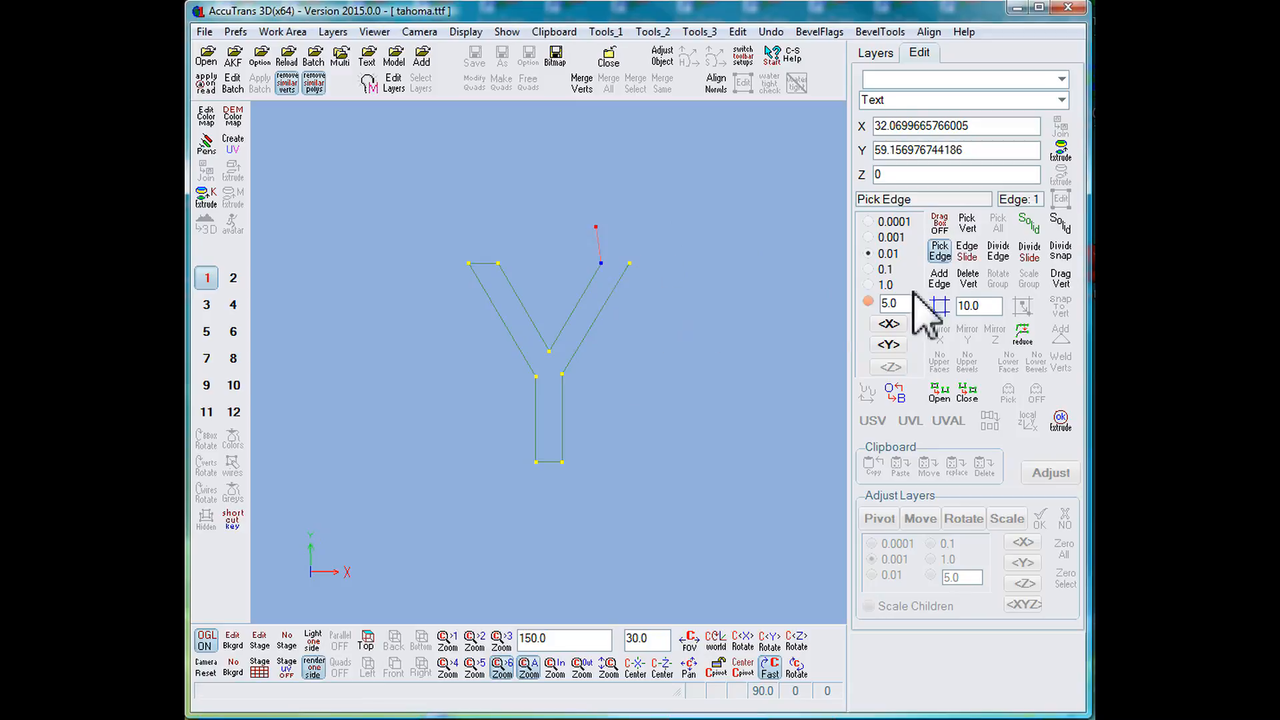
left_click(969, 279)
- Close the Y outline across the top of the right arm from its outer top vertex
left_click(968, 224)
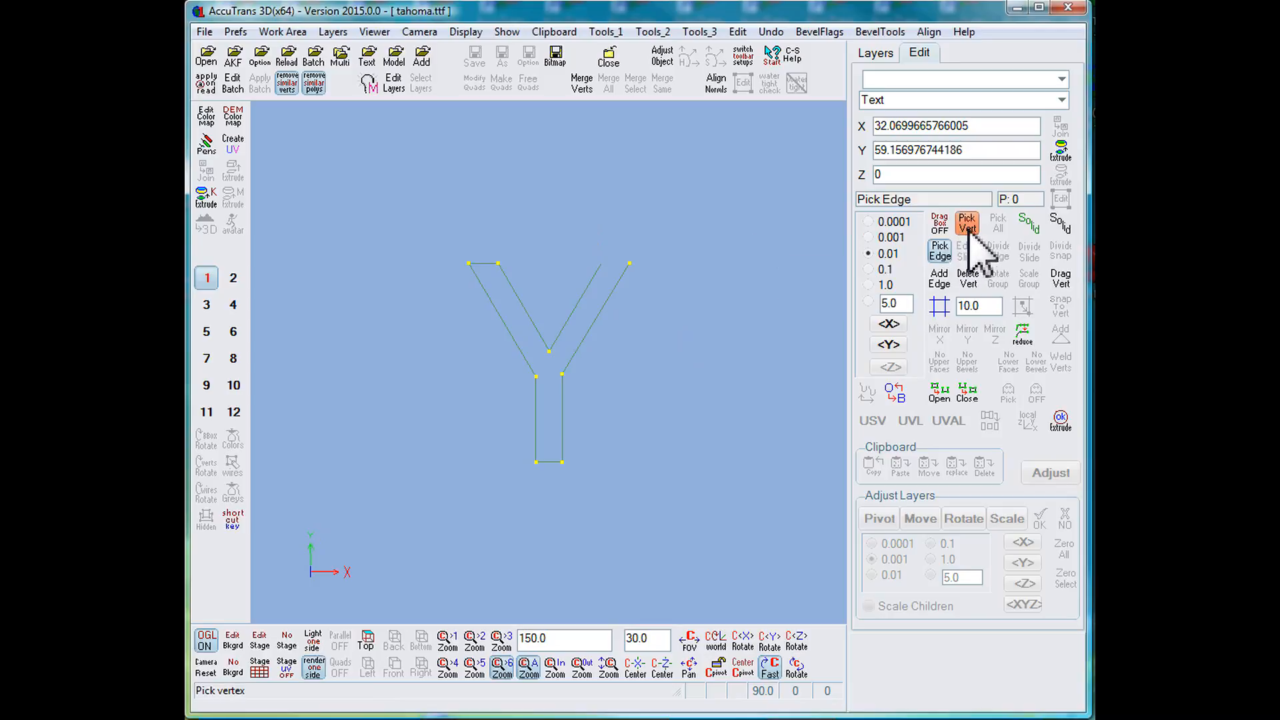
left_click(630, 264)
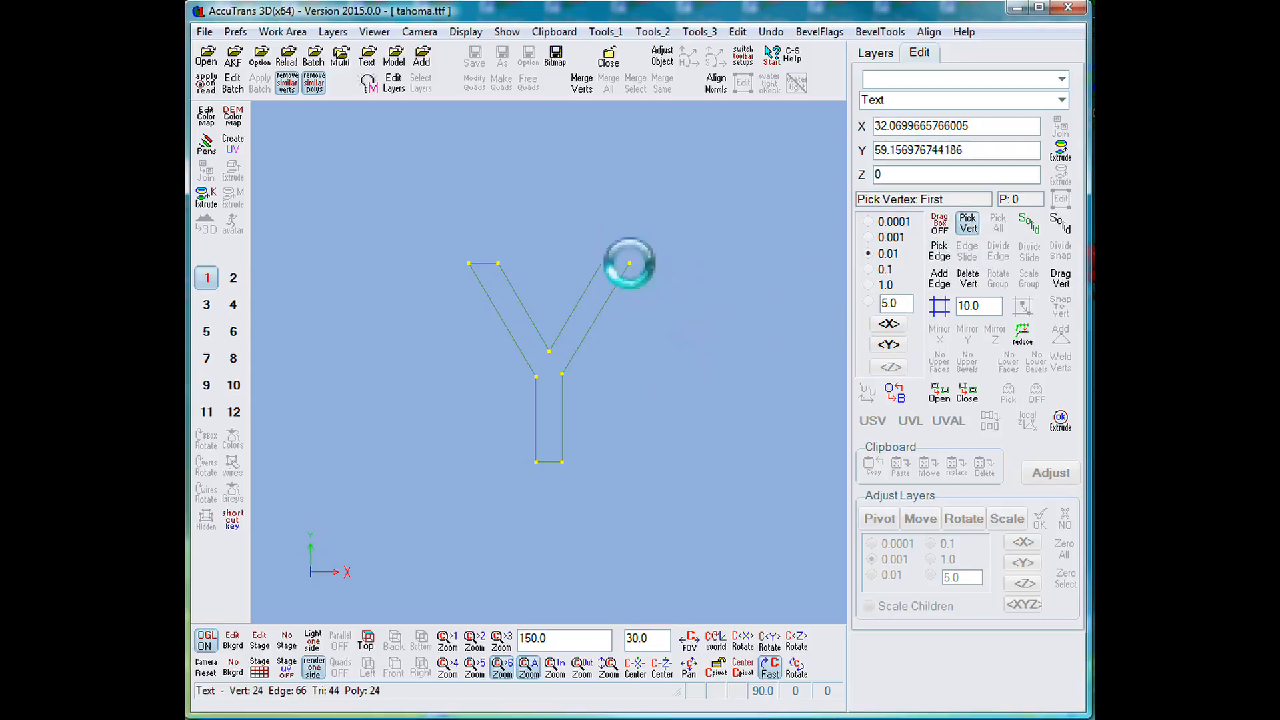
left_click(967, 394)
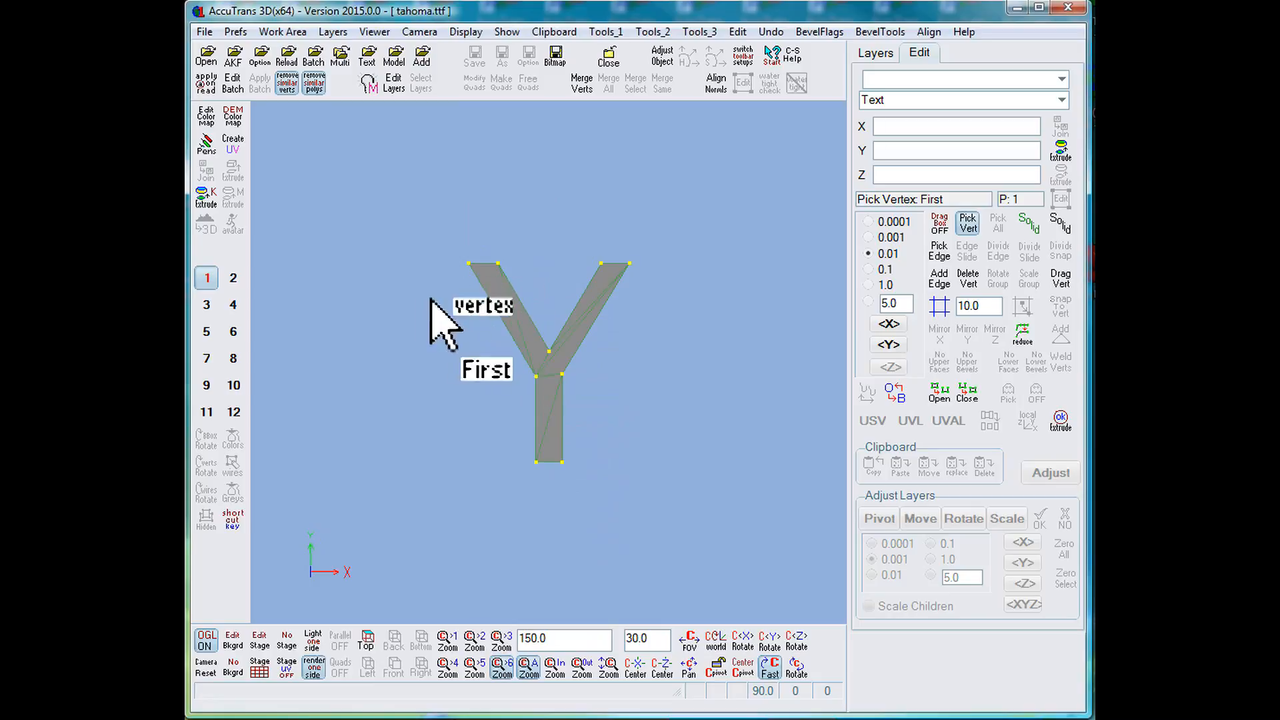
- Narrow the left arm's top end by moving its inner top vertex along X close to the outer top vertex
left_click(470, 264)
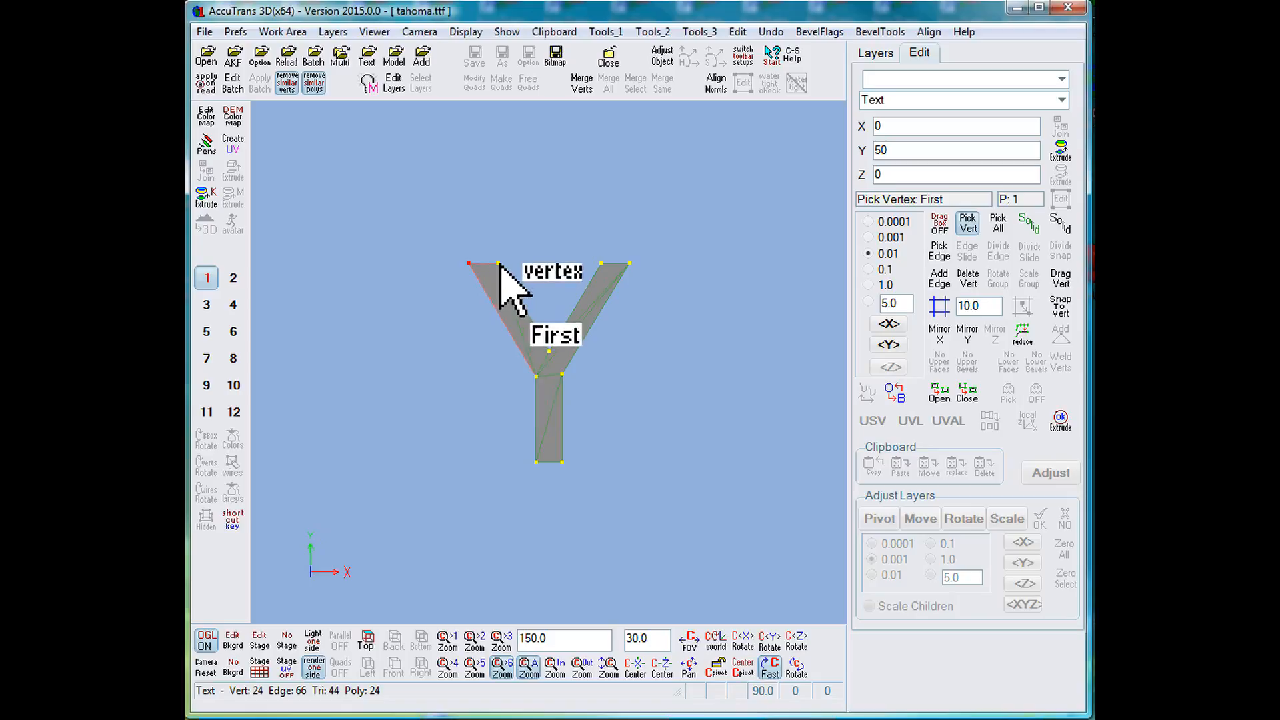
left_click_drag(976, 130, 849, 141)
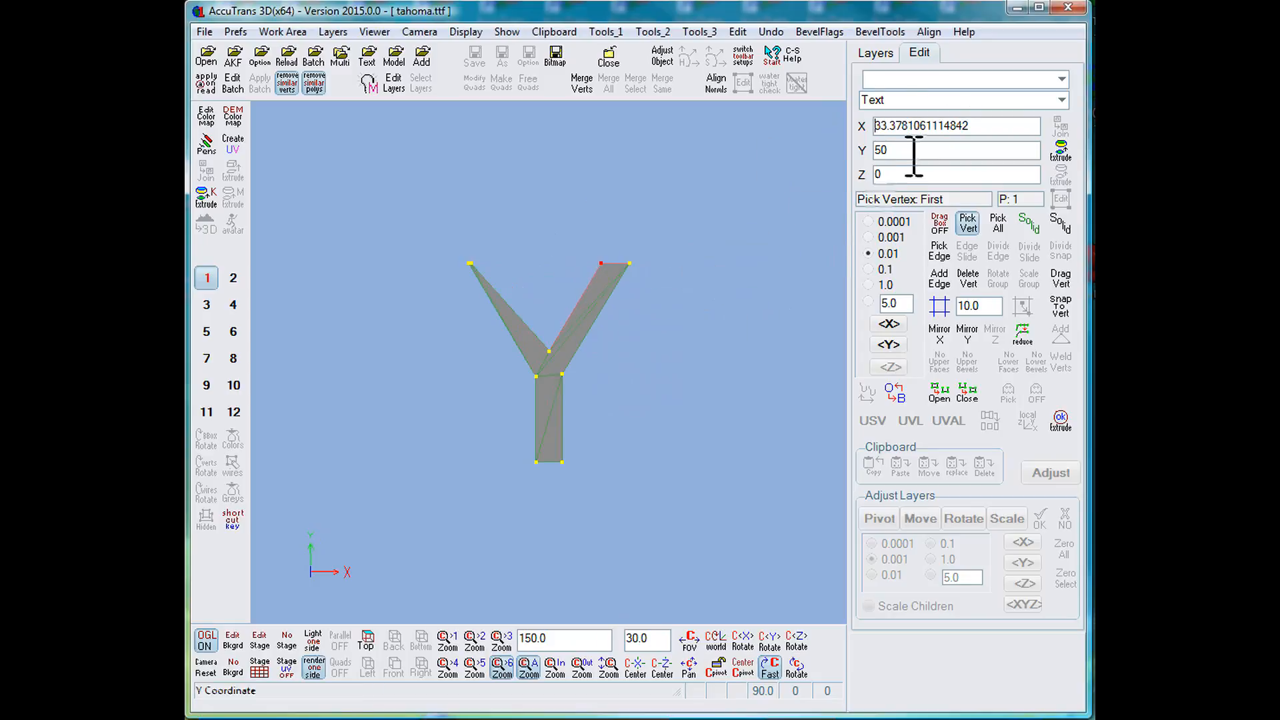
double_click(977, 125)
type("74")
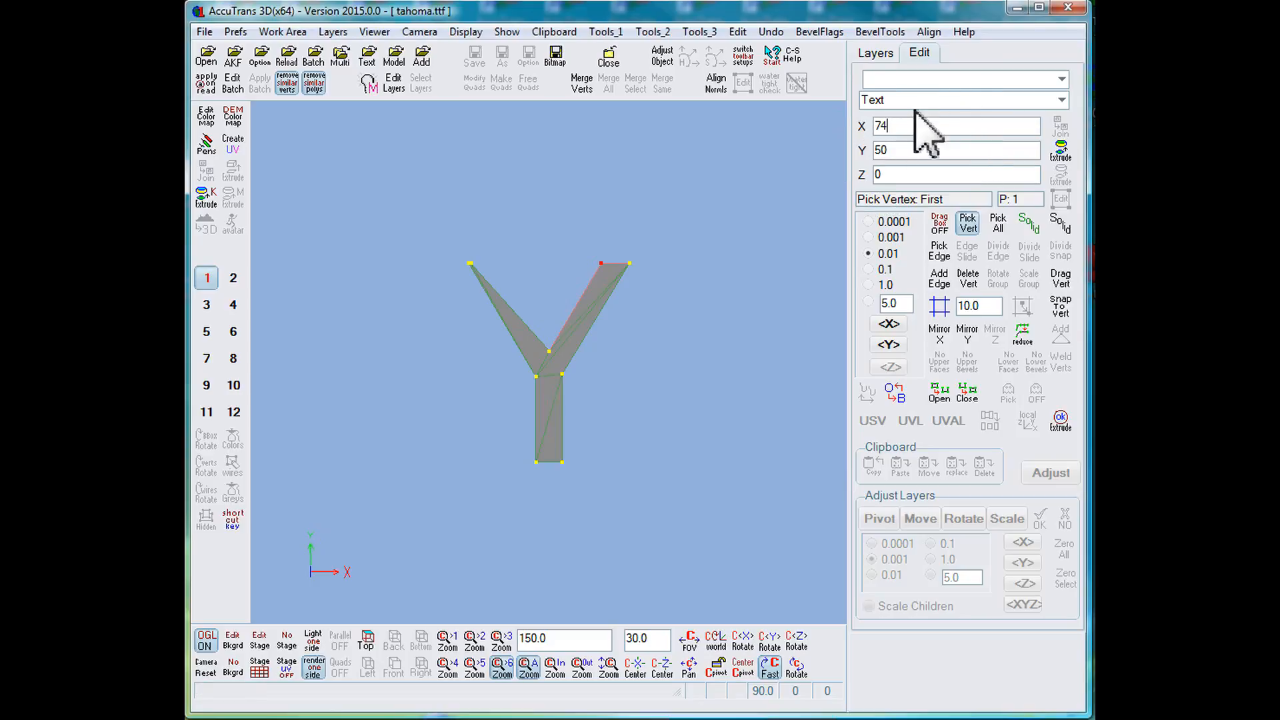
left_click(626, 269)
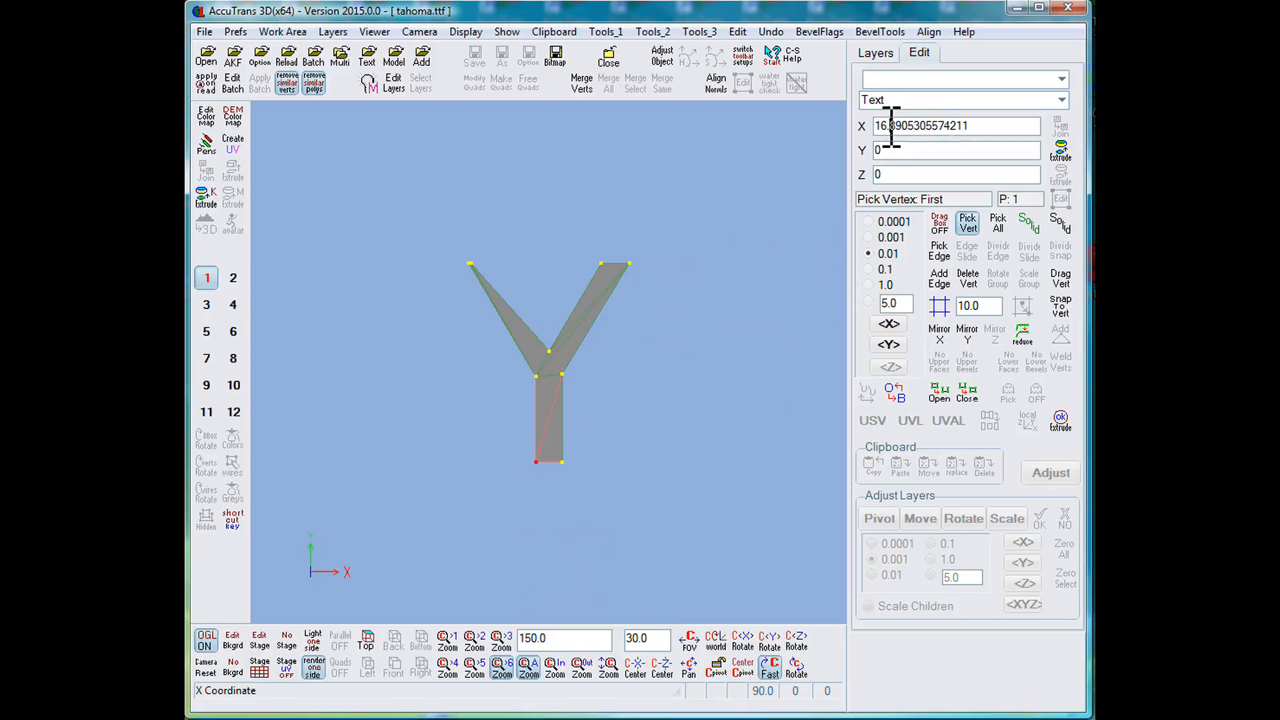
- Set the X coordinate of the stem's lower left vertex to 16.9 and move the lower right vertex close beside it
left_click_drag(892, 126, 980, 120)
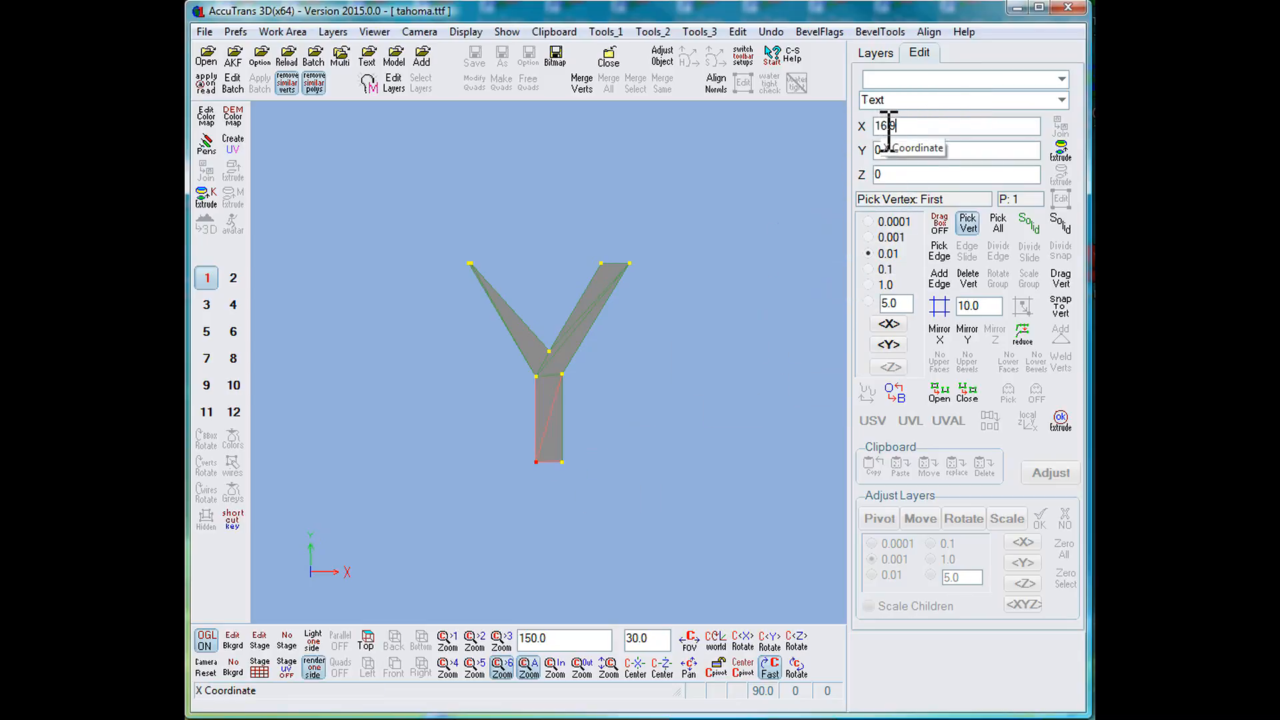
left_click(562, 463)
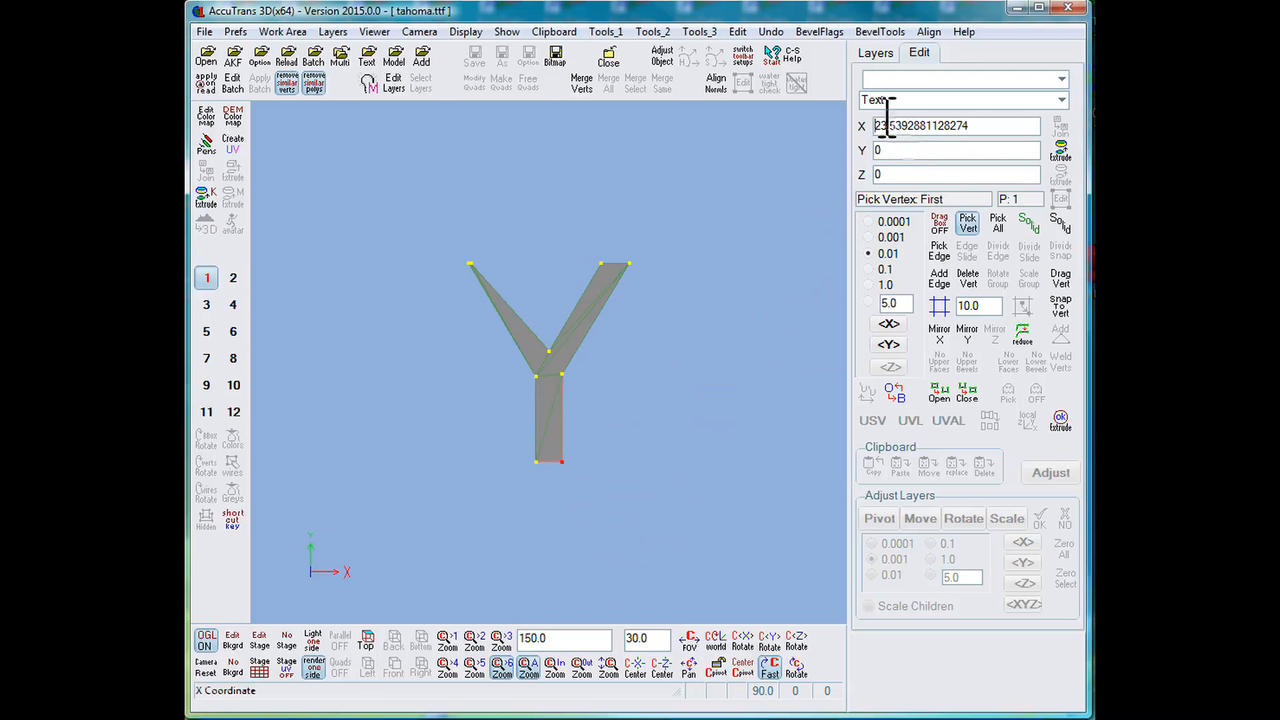
left_click_drag(966, 124, 851, 114)
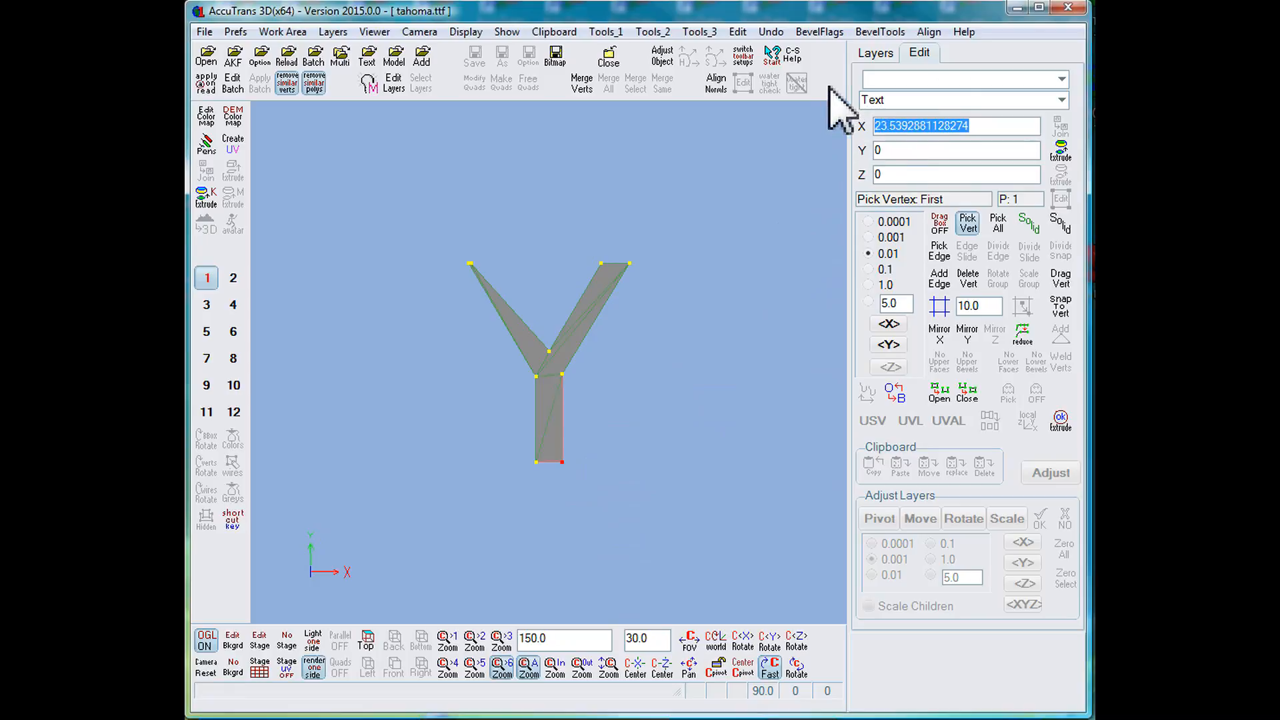
type("16.890530557421")
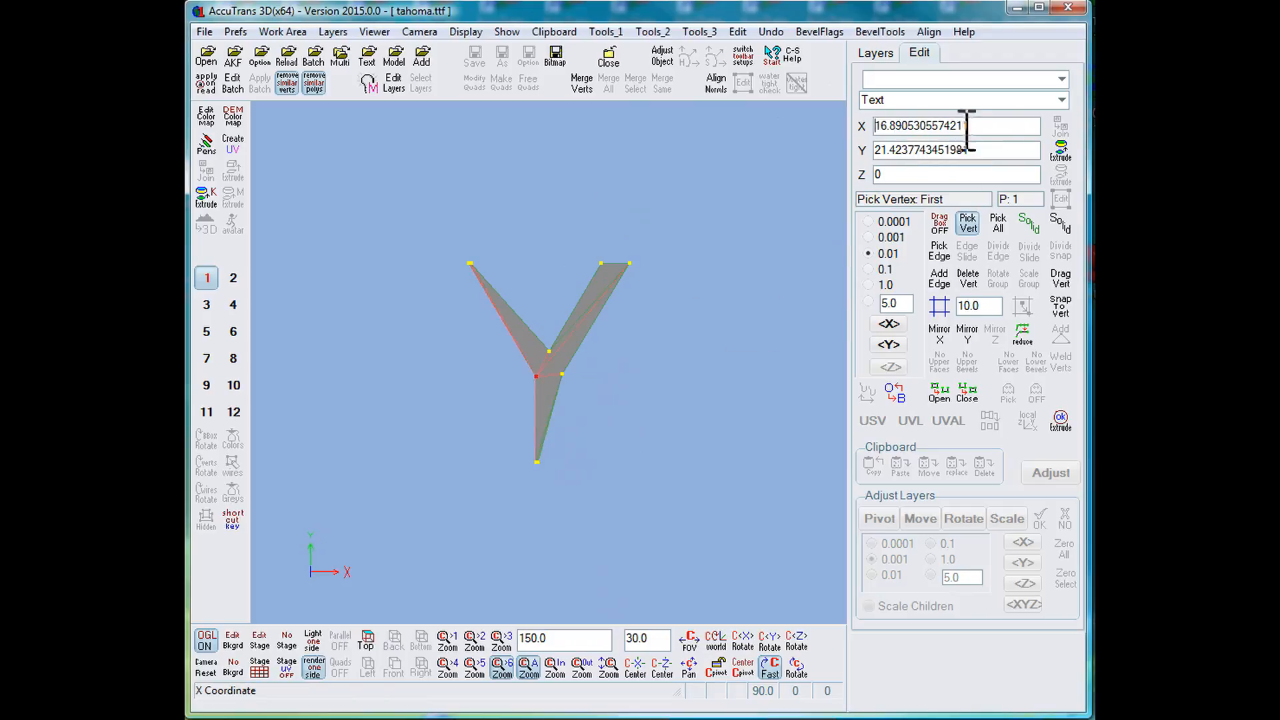
- Set the left junction vertex's X to 16.9 and give the right junction vertex the same Y coordinate, 21.4237743451981
left_click_drag(967, 130, 875, 116)
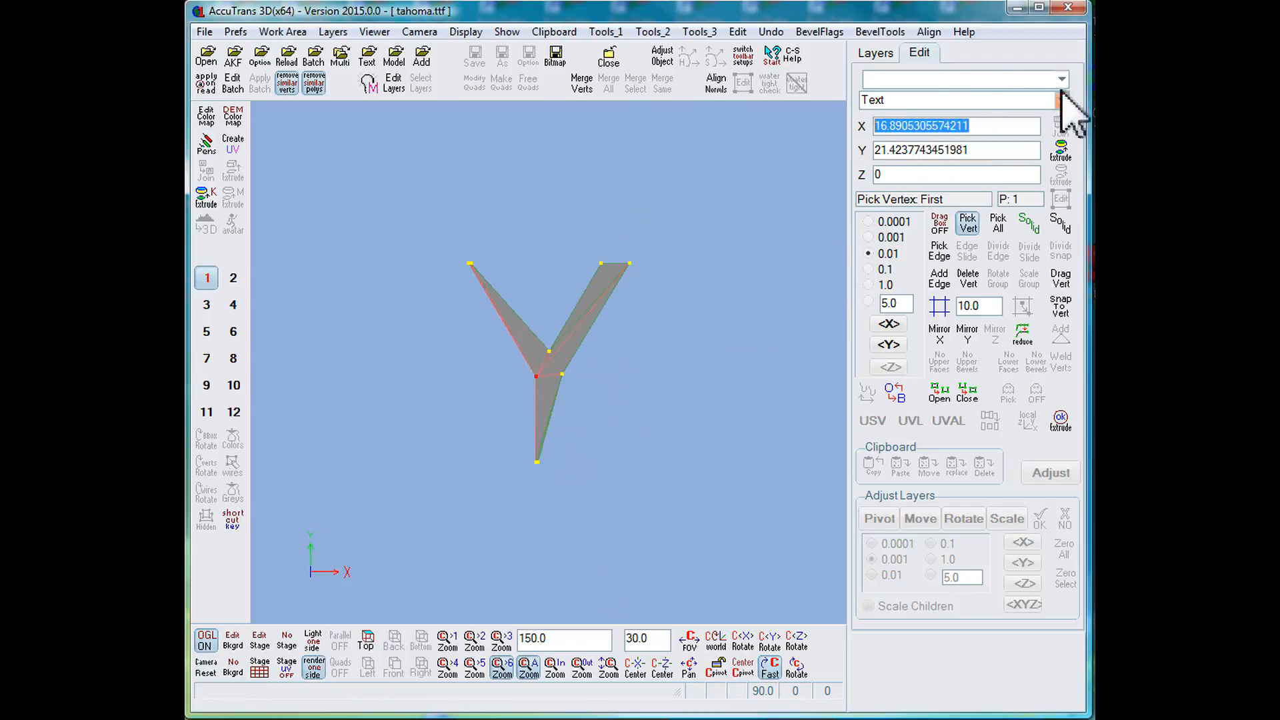
type("16.9")
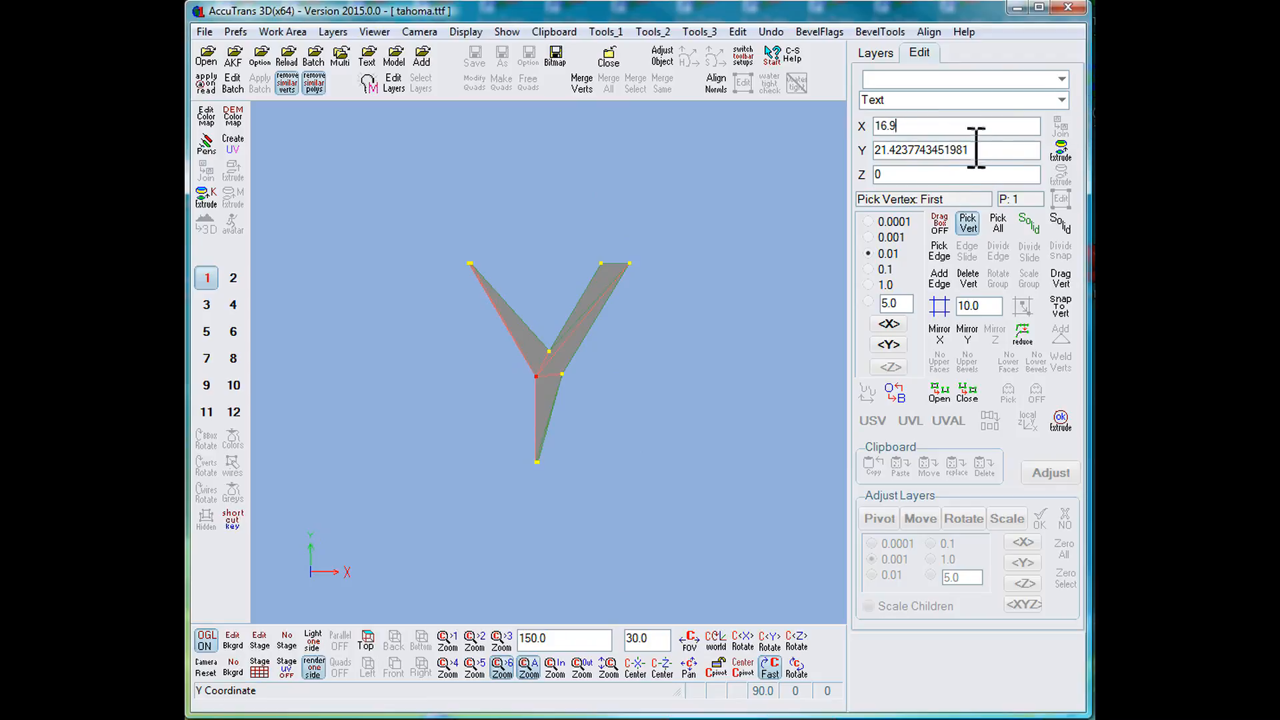
left_click_drag(976, 148, 847, 146)
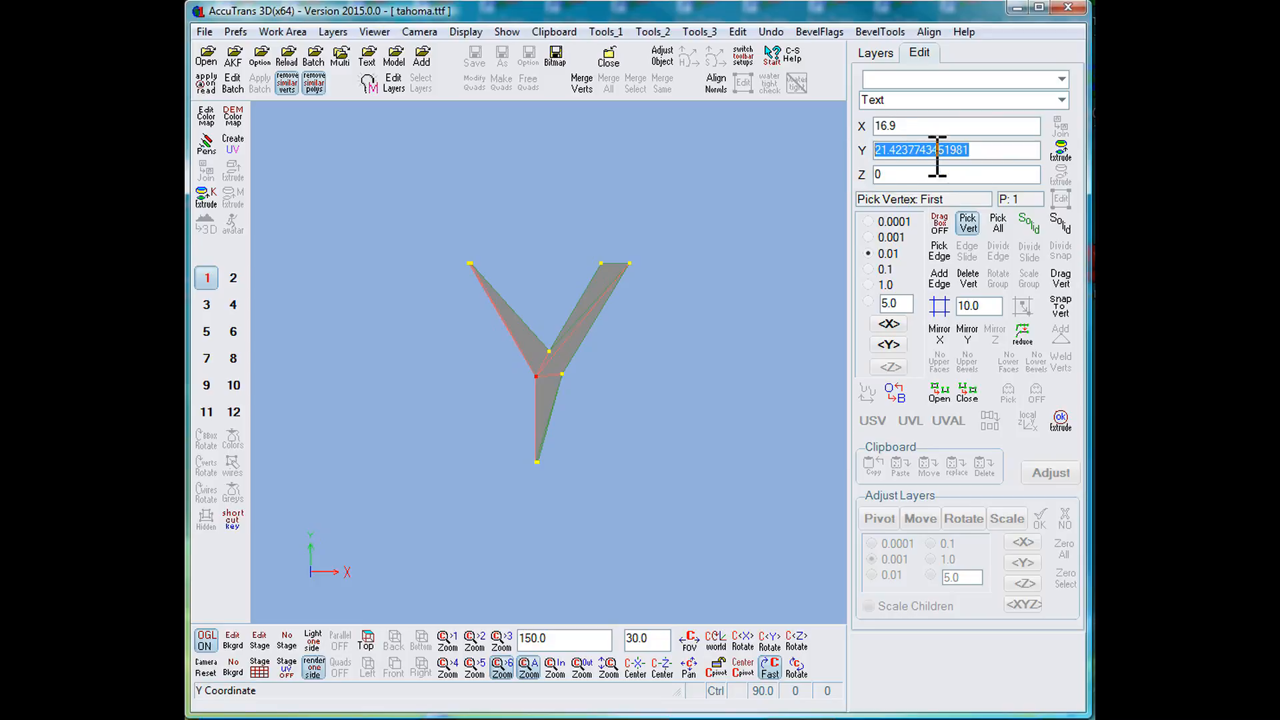
left_click(566, 374)
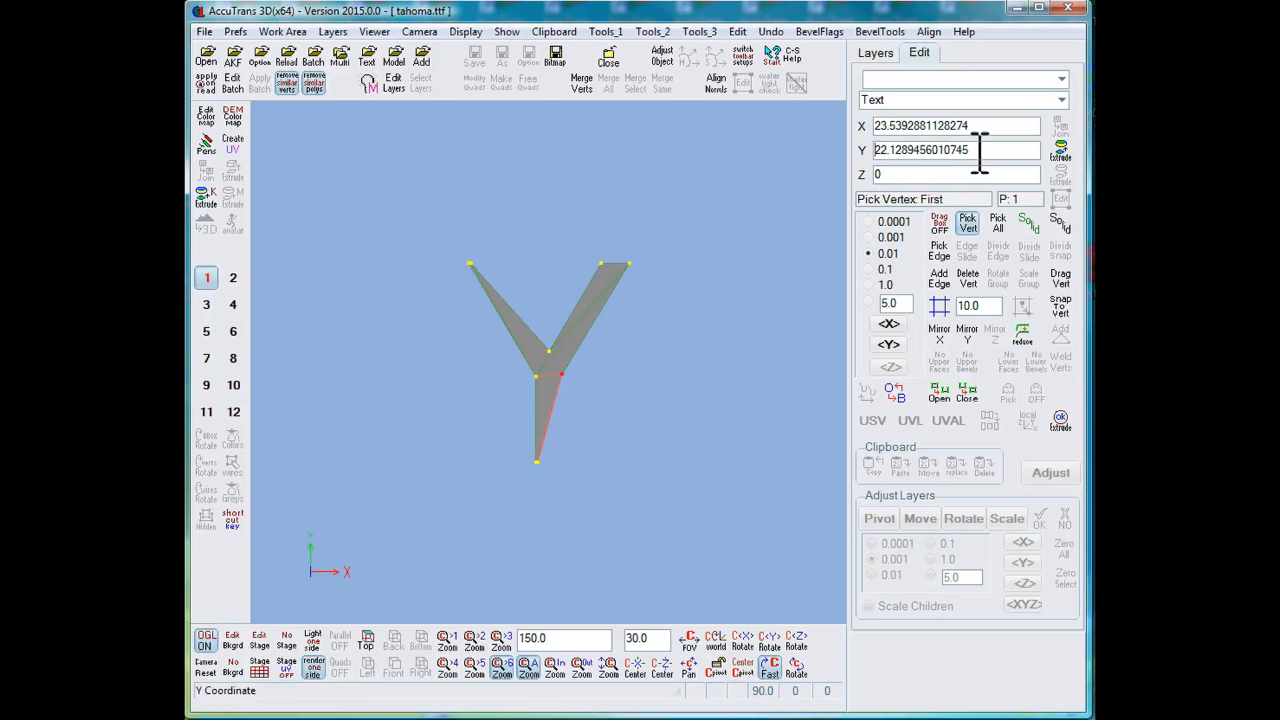
left_click_drag(926, 148, 863, 171)
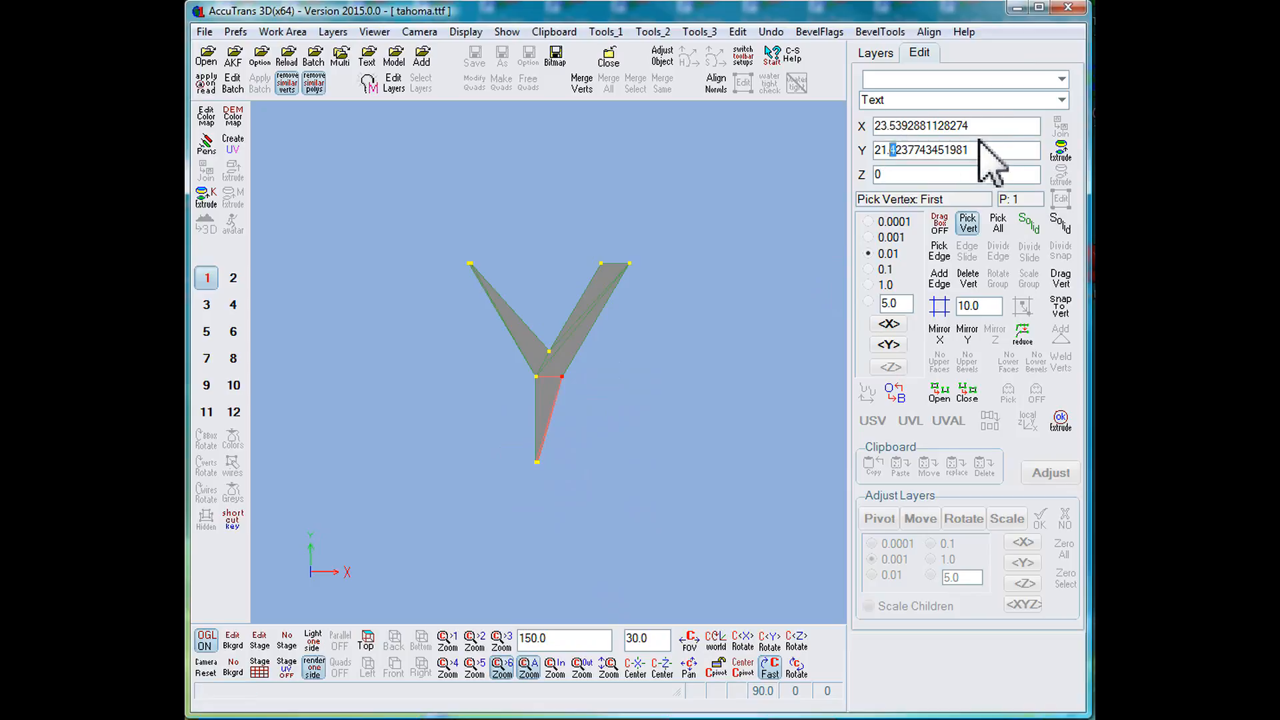
- Lower the inner vertex between the two arms to a Y coordinate of 21.9237743451981
left_click_drag(948, 149, 863, 129)
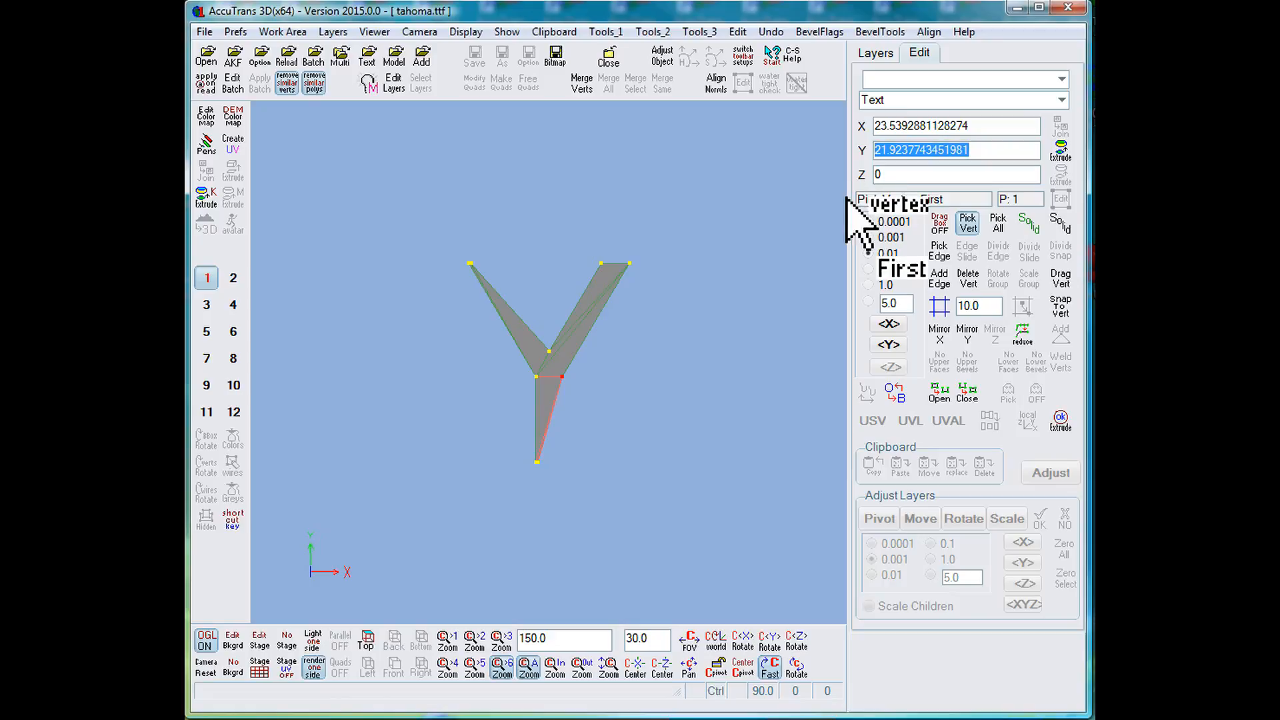
left_click(548, 351)
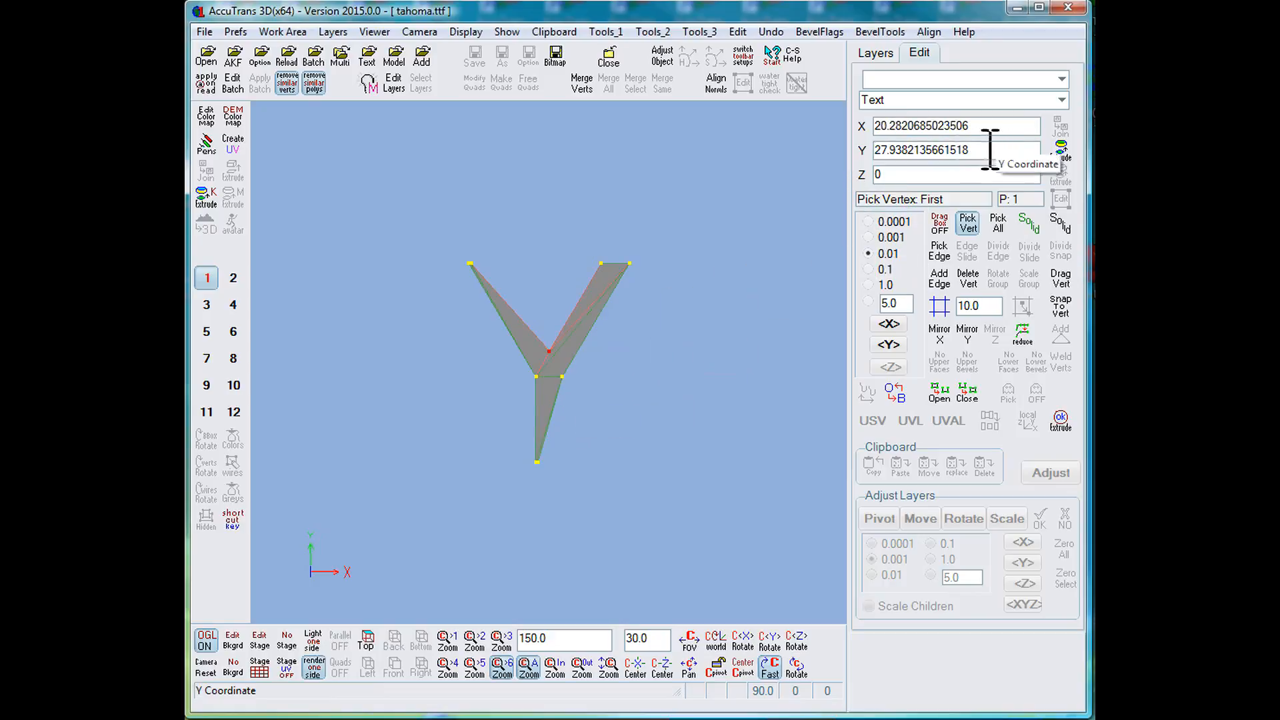
left_click_drag(987, 148, 815, 146)
left_click(1061, 152)
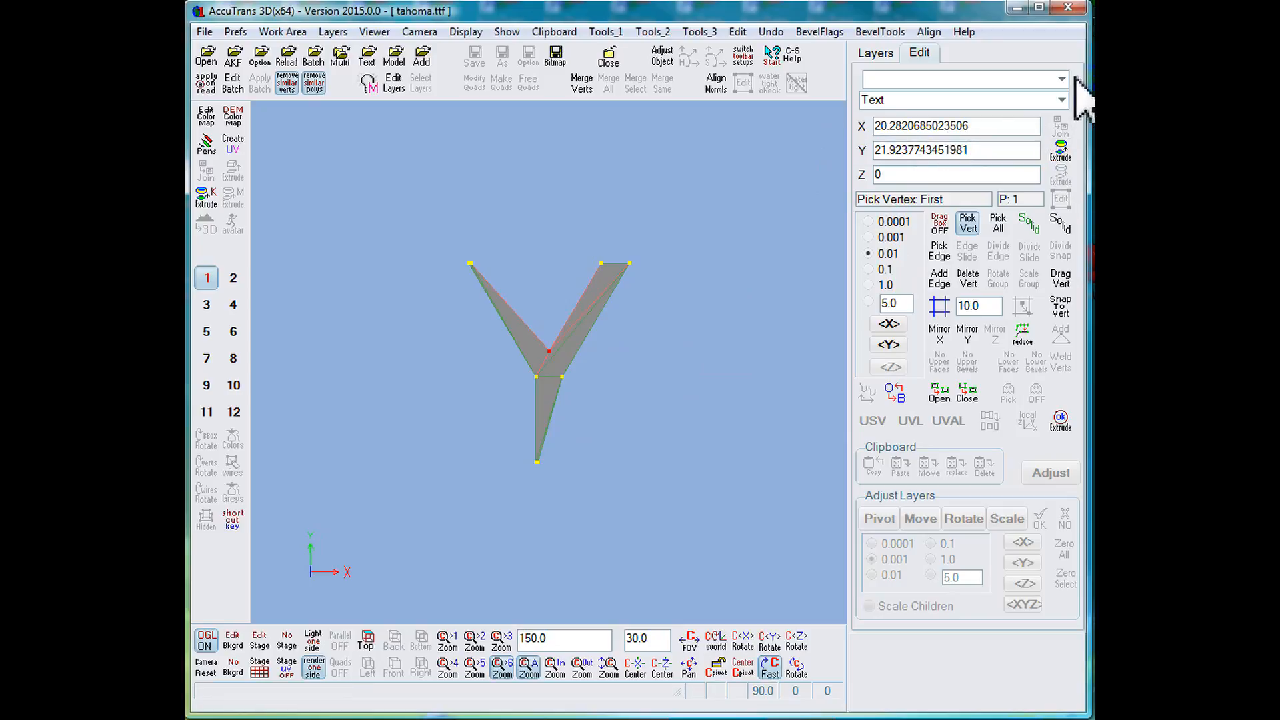
key("Return")
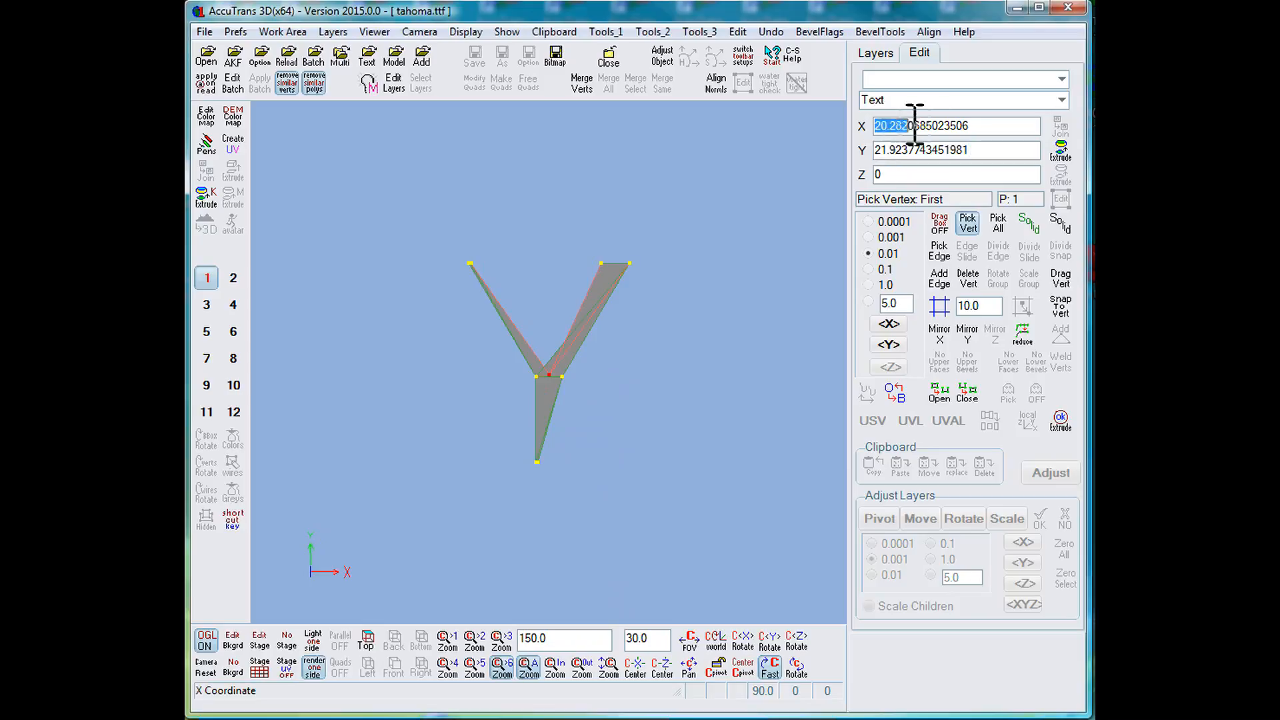
- Check the left junction vertex's X coordinate and set the inner vertex between the arms to X 17.15
left_click(946, 125)
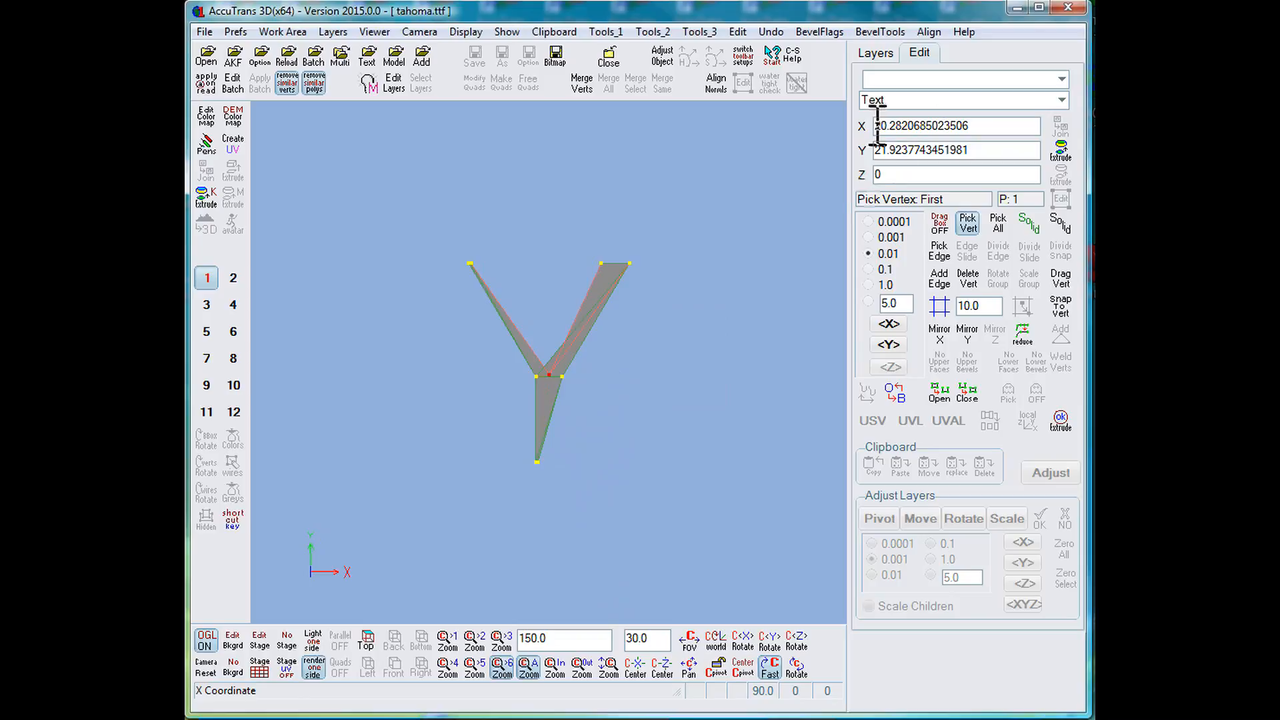
left_click(537, 378)
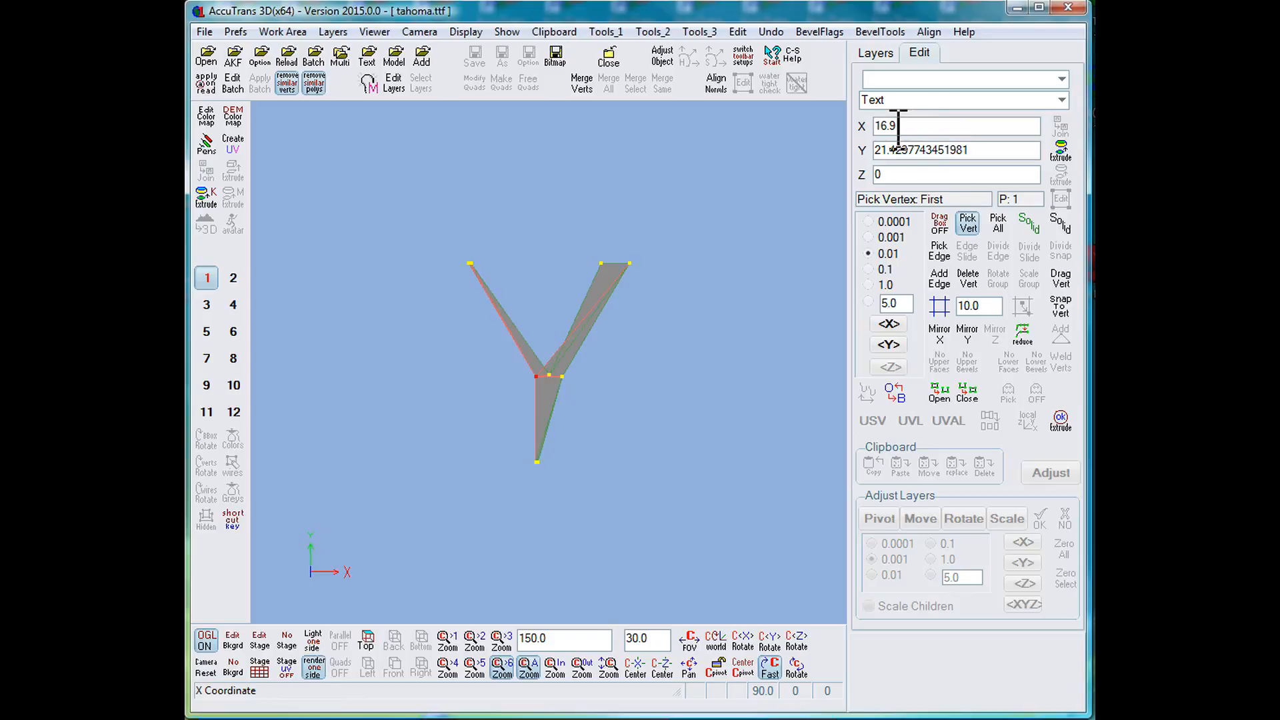
left_click(549, 375)
left_click_drag(971, 123, 841, 124)
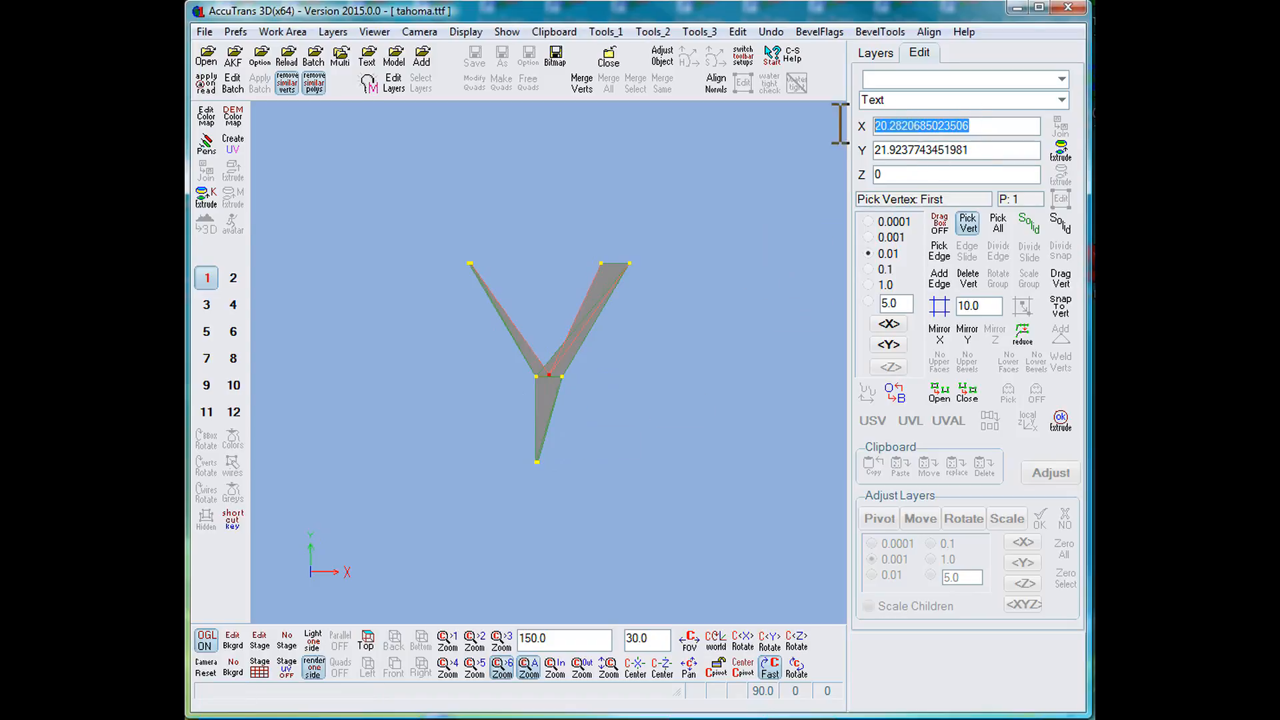
type("17.15")
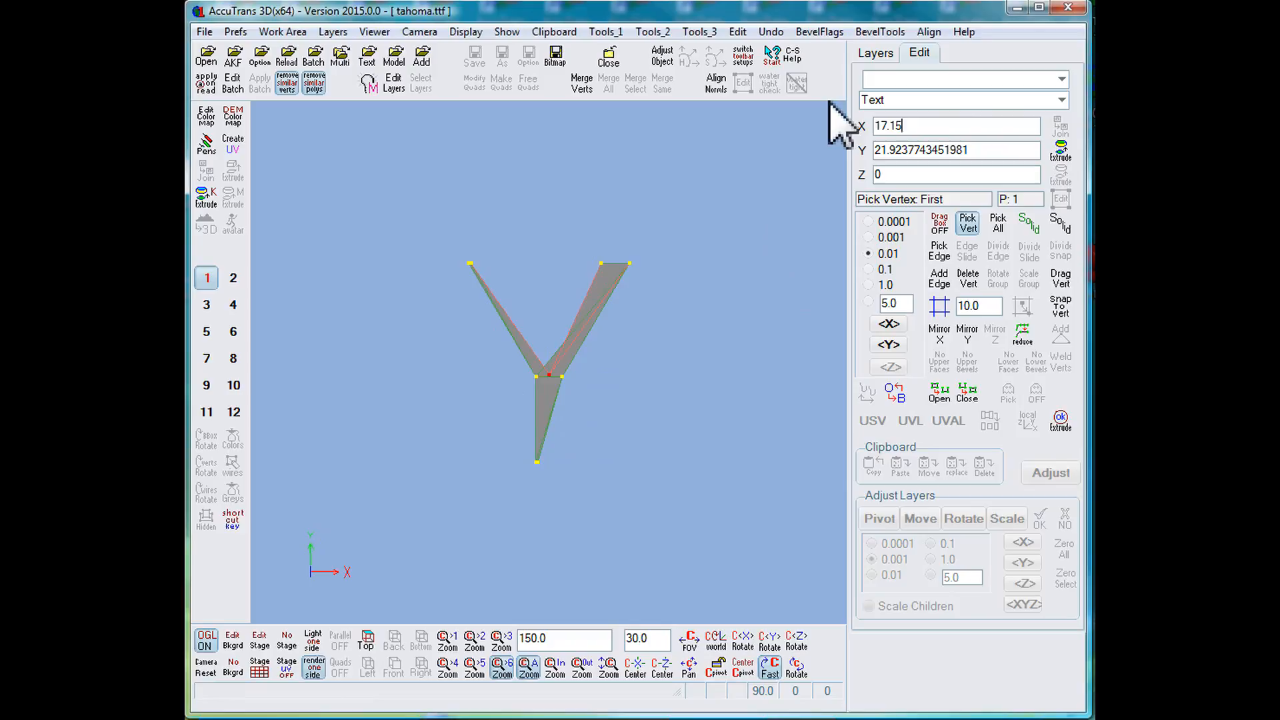
key("Return")
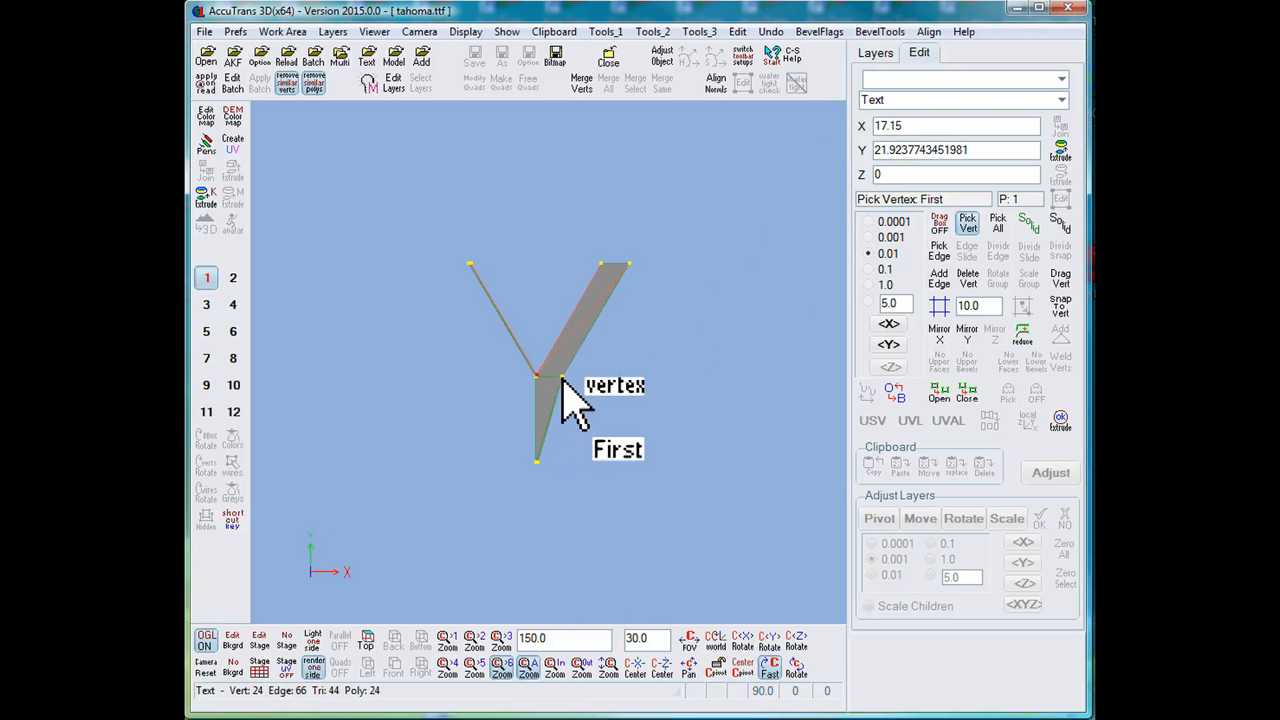
- Set the X coordinate of the right junction vertex at the top of the stem to 17.4
left_click(962, 126)
double_click(962, 126)
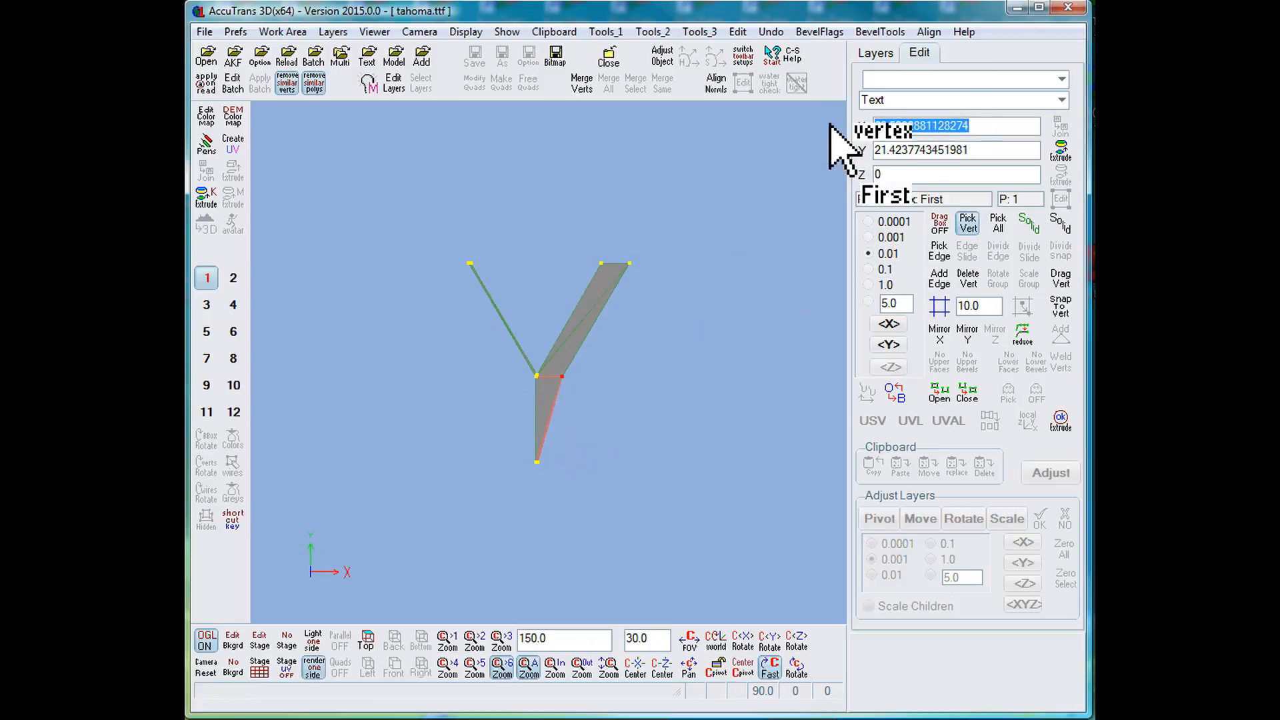
key("BackSpace")
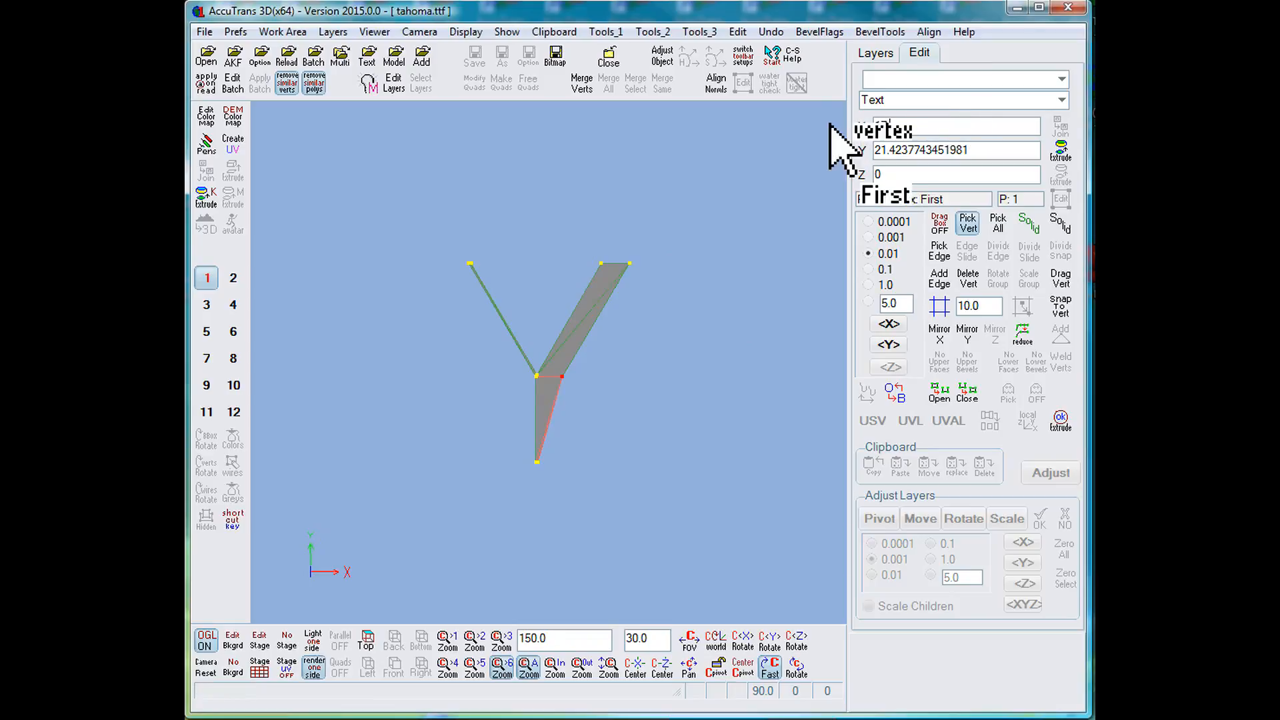
key("Return")
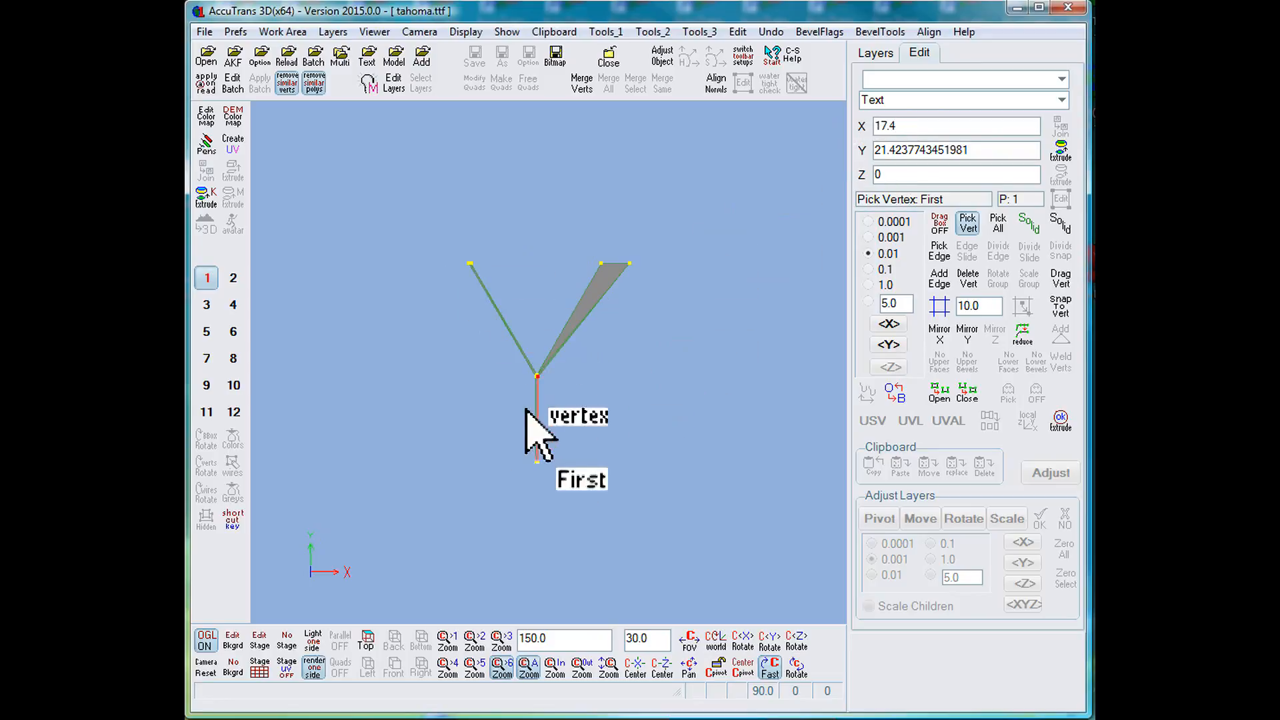
- Move the right arm's inner top vertex inward to about X 21.6 and set its outer top vertex's X to 22.2
left_click(602, 264)
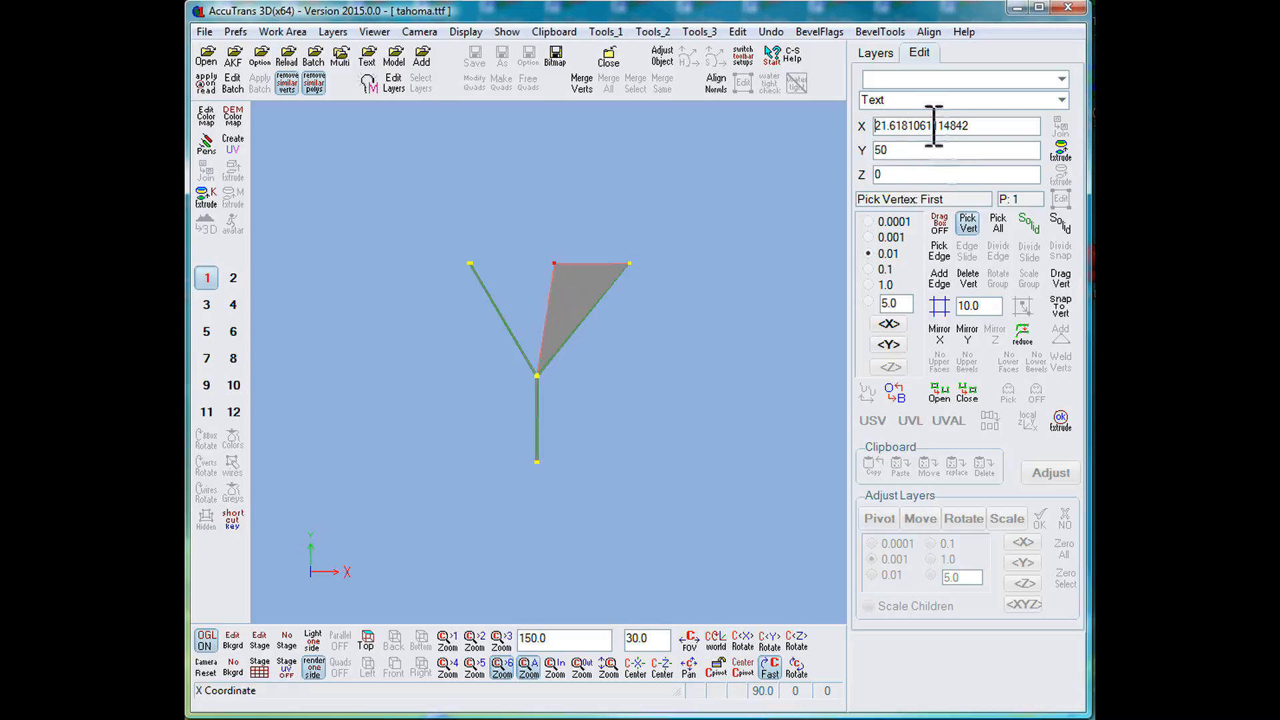
left_click_drag(892, 125, 980, 124)
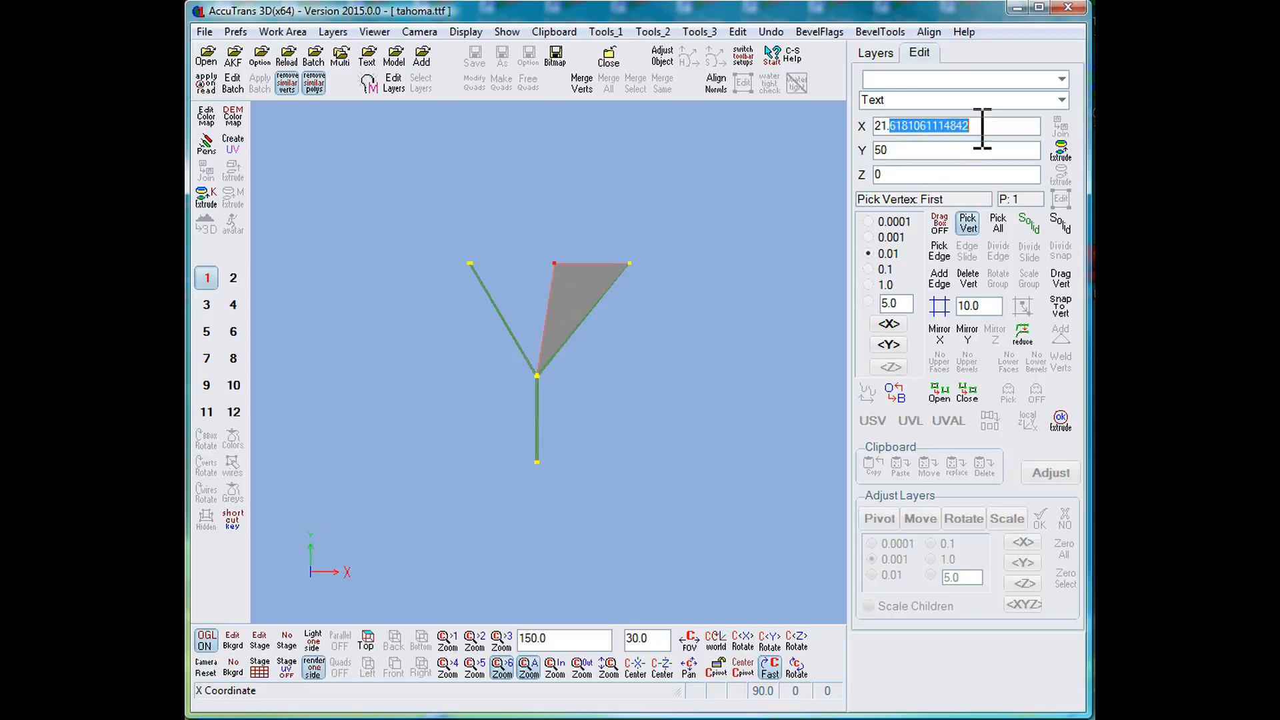
type("702485")
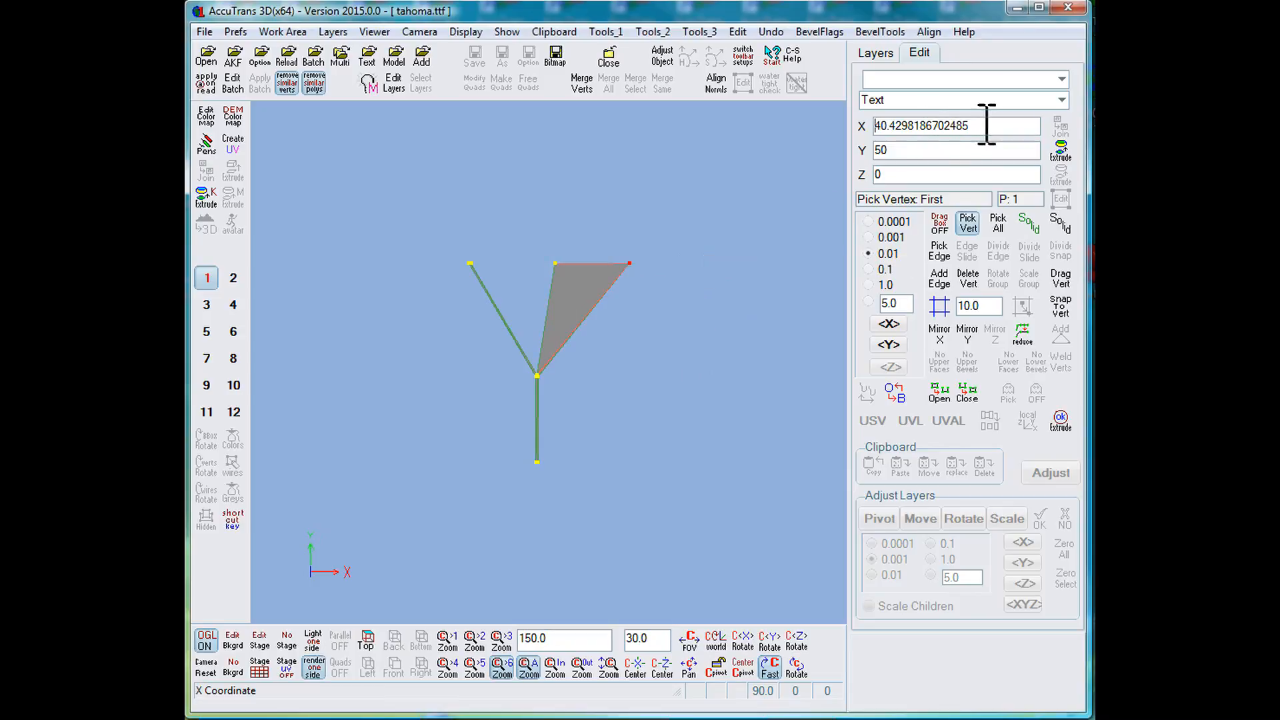
left_click_drag(987, 125, 852, 127)
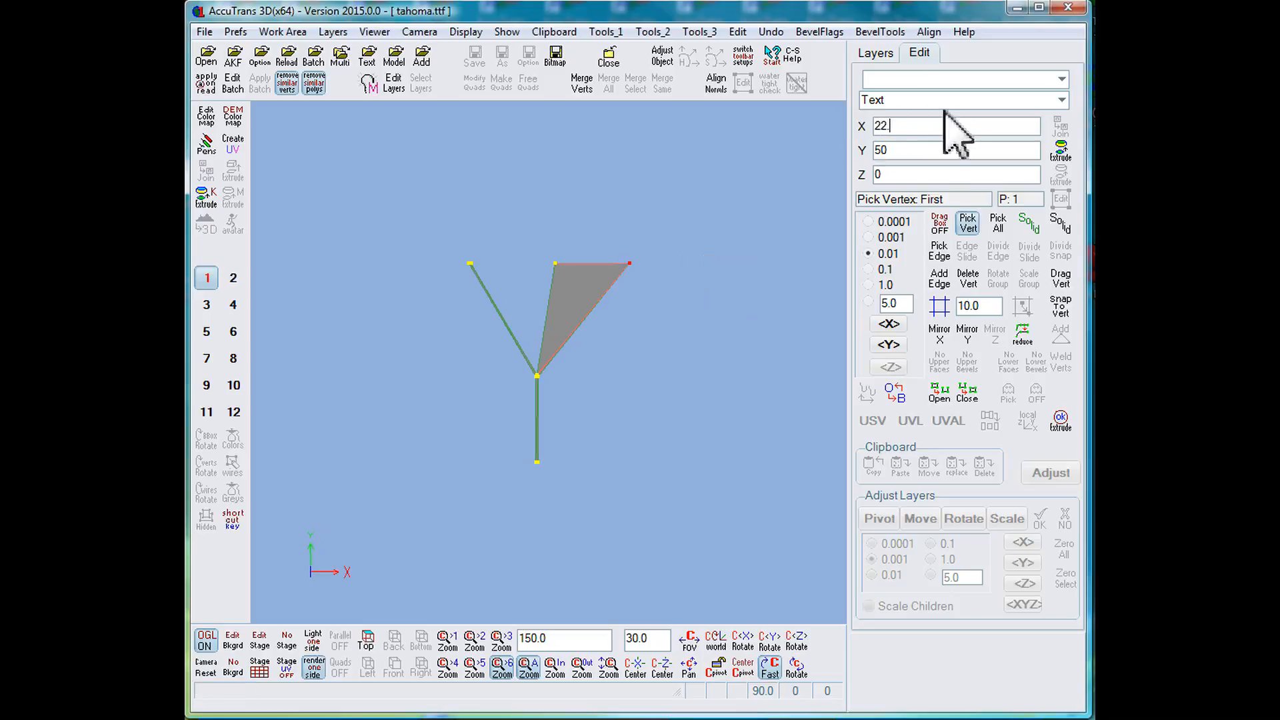
key("Return")
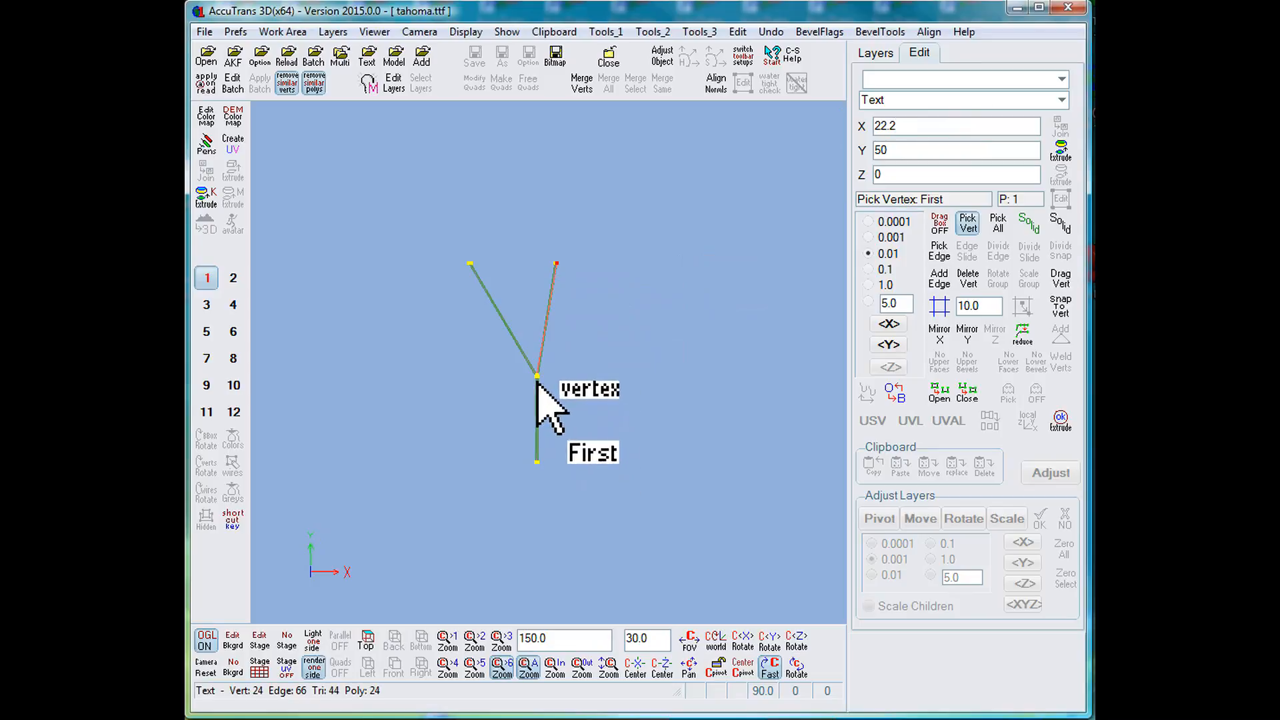
- Raise the inner vertex between the arms by changing the whole-number part of its Y coordinate to 33
scroll(537, 381, "up", 5)
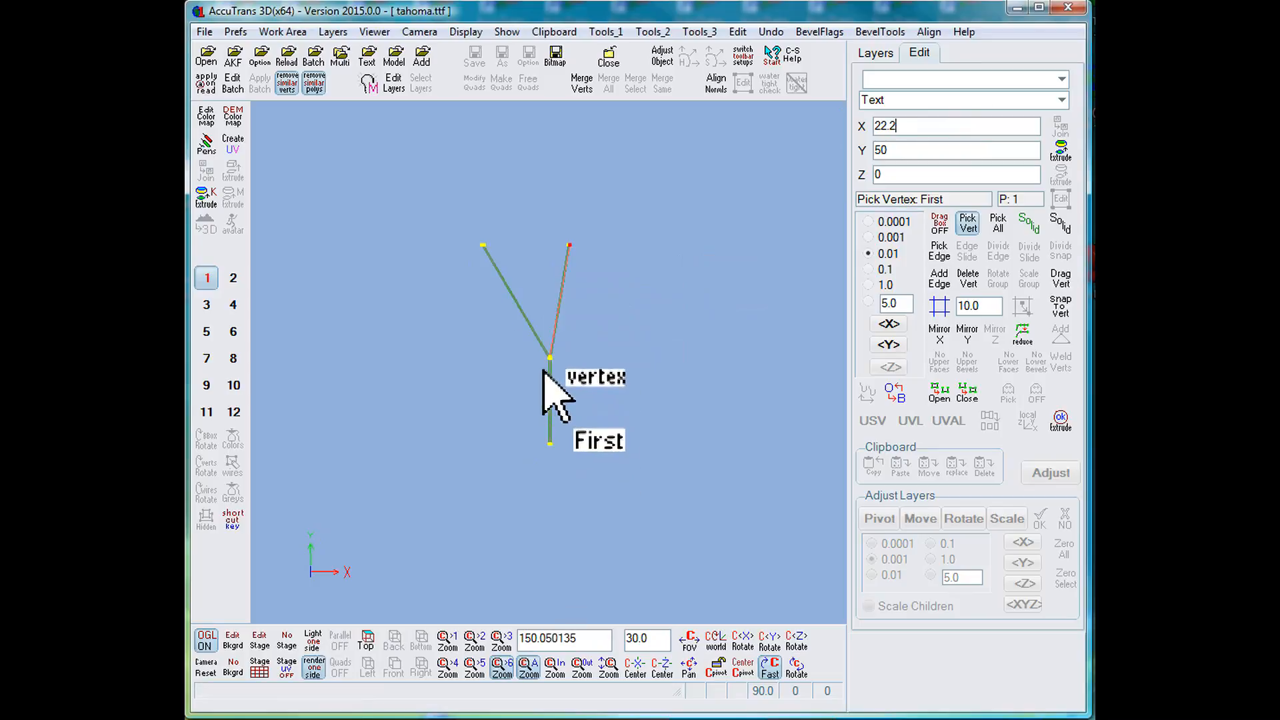
scroll(625, 358, "up", 3)
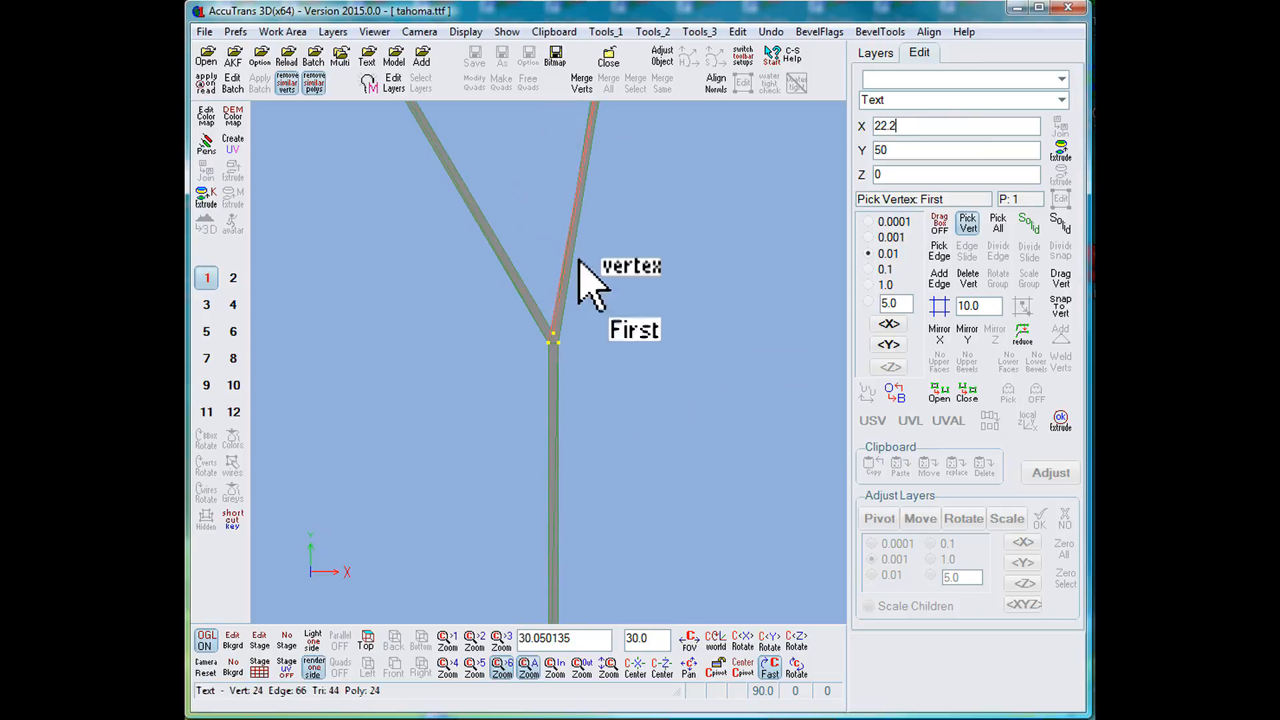
left_click(553, 333)
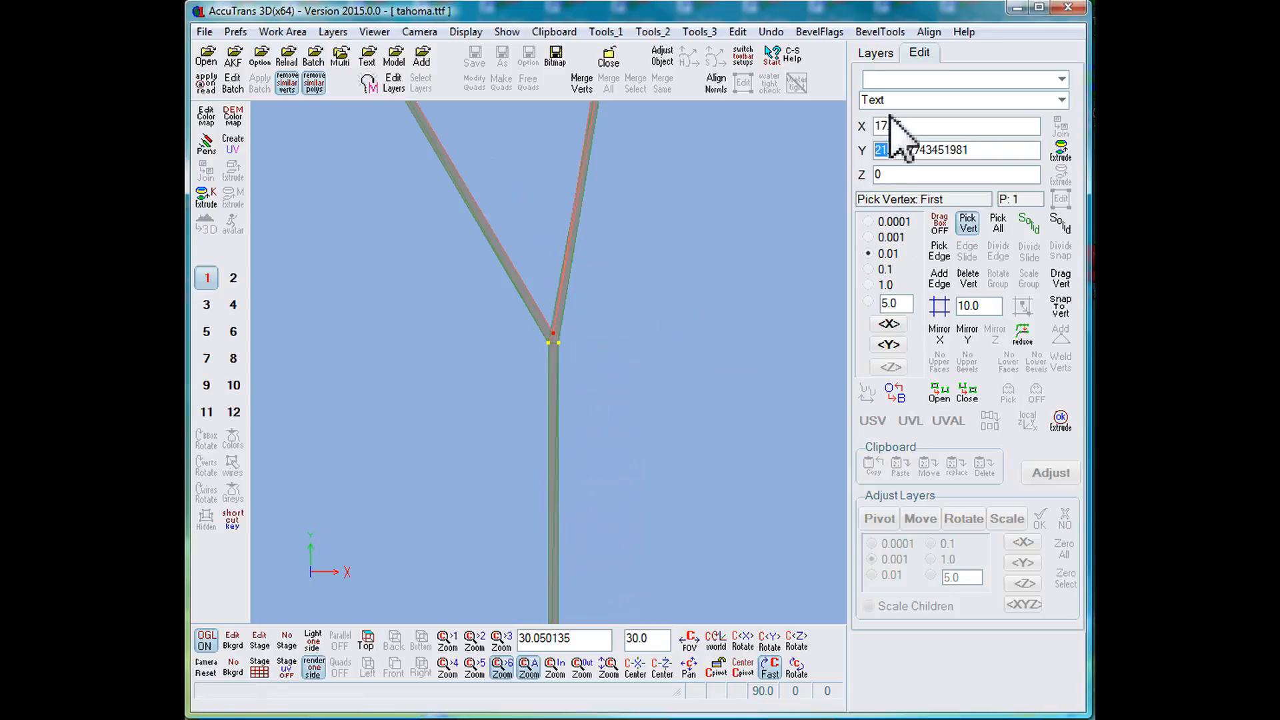
key("Return")
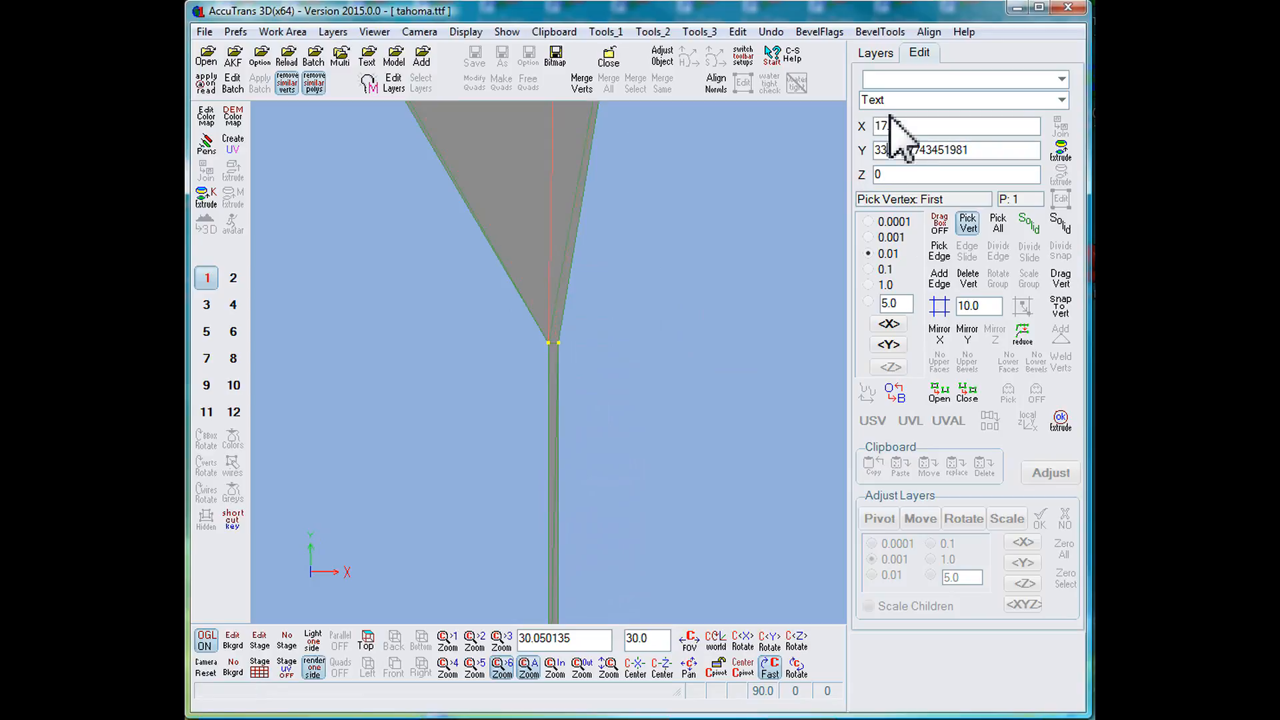
- Raise the left junction vertex at the top of the stem by changing the whole-number part of its Y coordinate to 33
left_click(546, 344)
left_click_drag(887, 150, 871, 150)
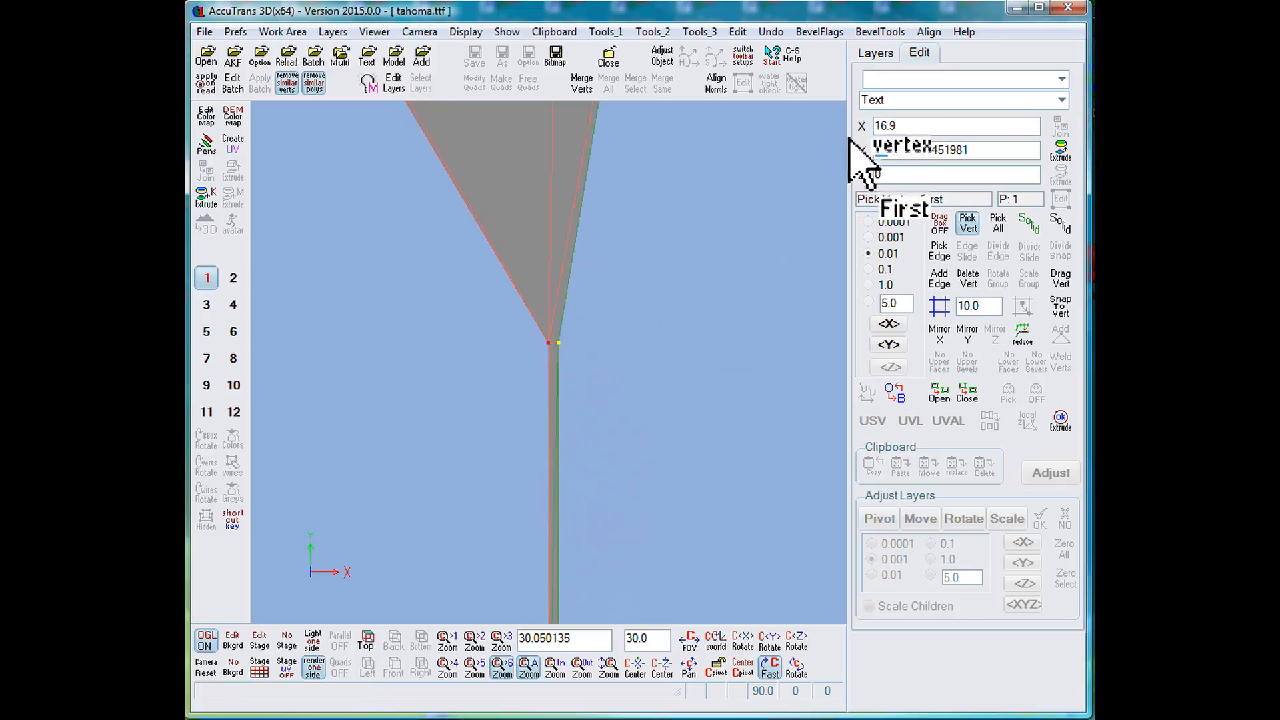
key("Return")
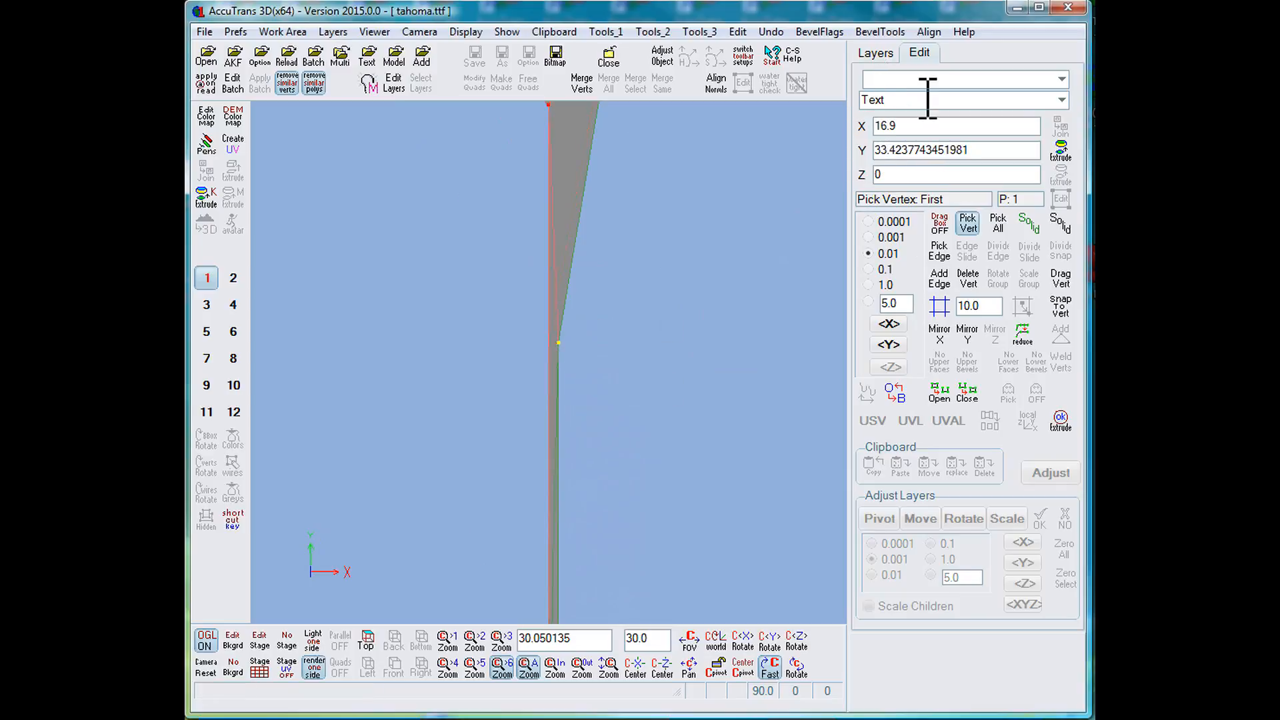
- Raise the right junction vertex at the top of the stem to match, changing the whole-number part of its Y coordinate to 33
left_click(558, 343)
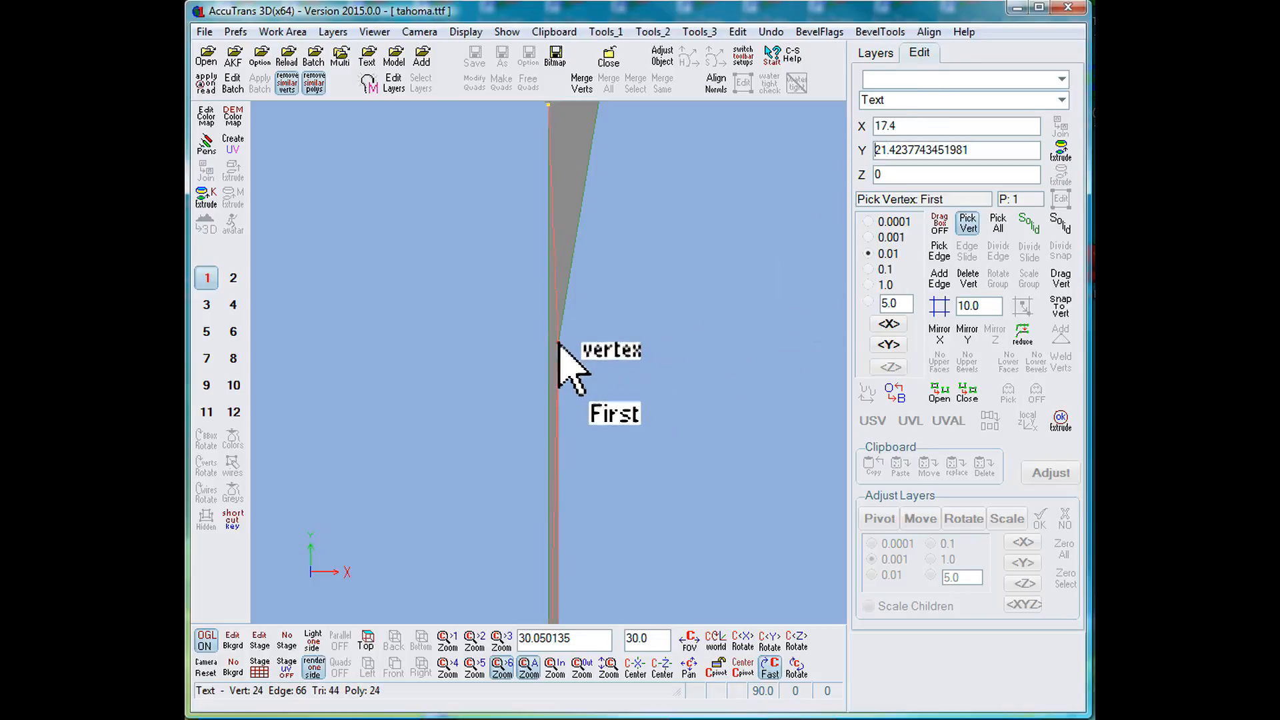
left_click_drag(888, 150, 868, 150)
type("33")
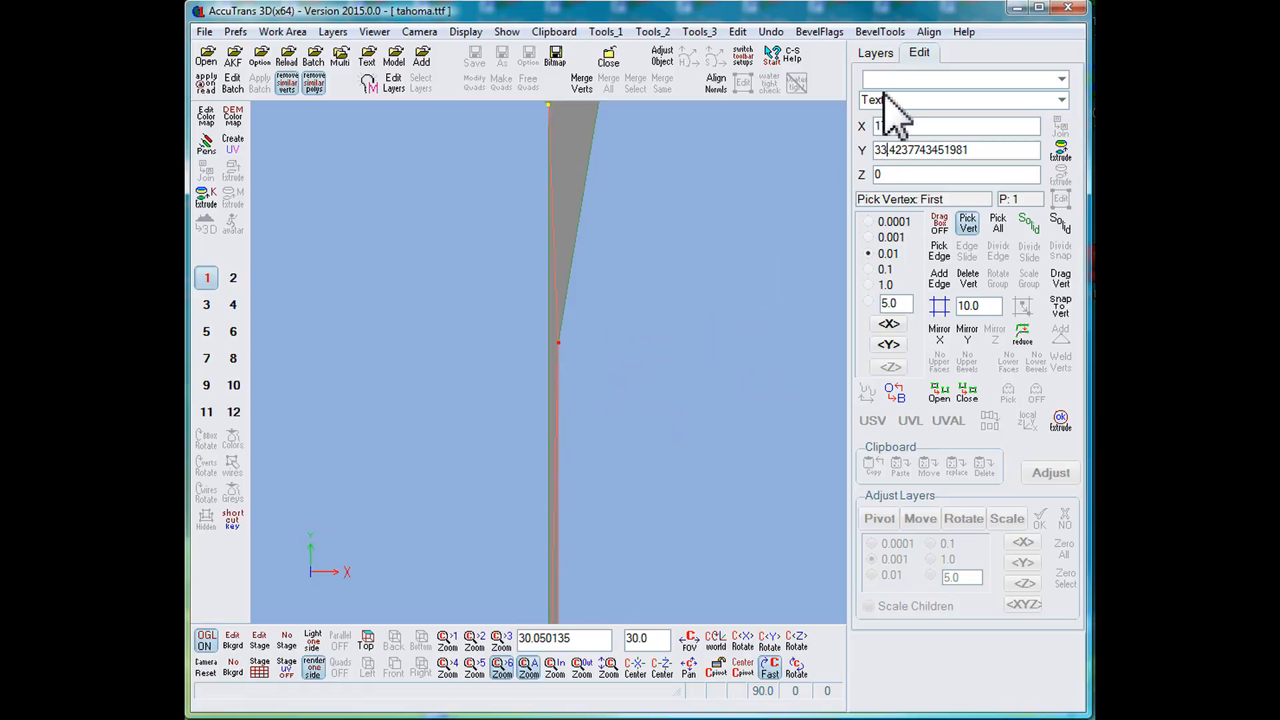
key("Return")
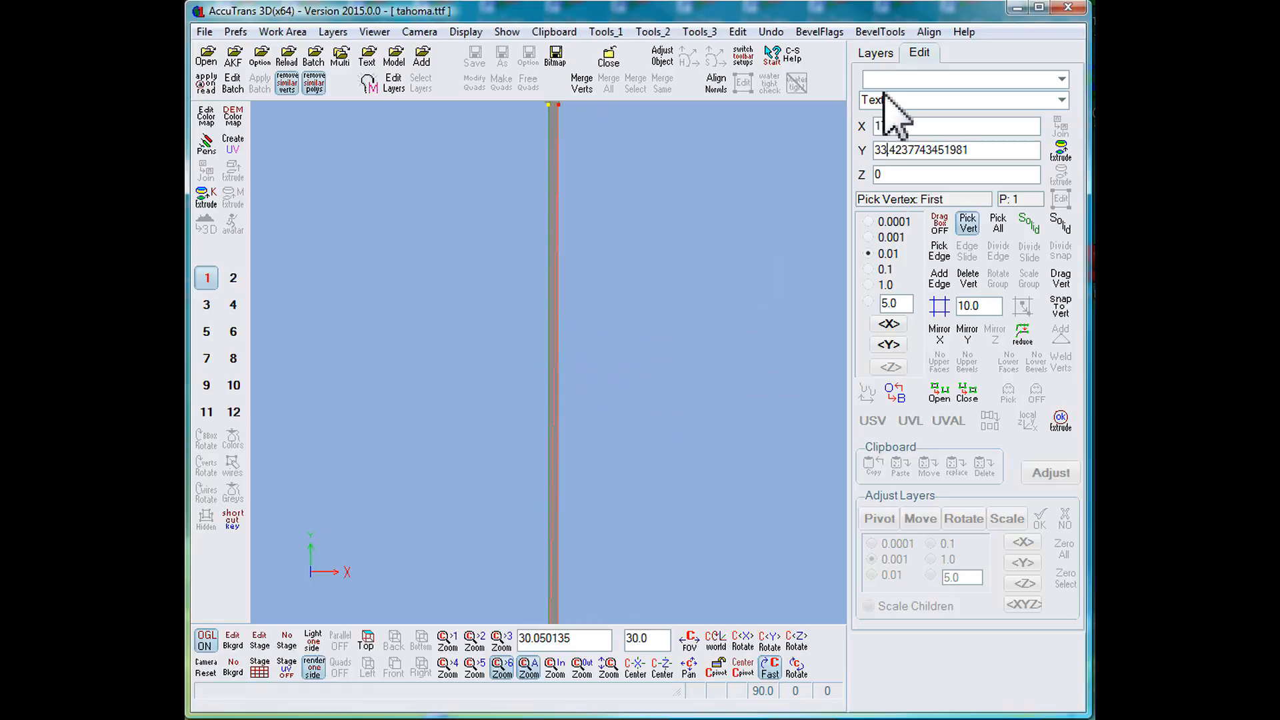
scroll(667, 258, "down", 5)
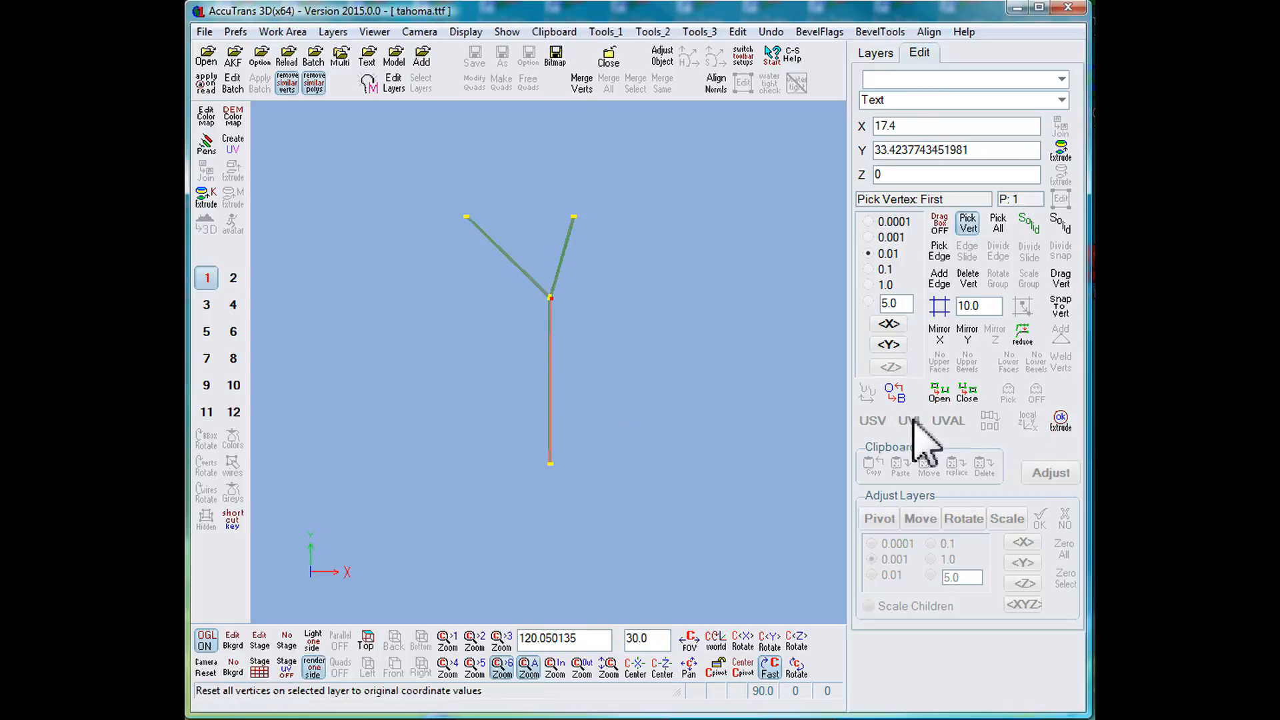
- Switch to the upper bevel profile, set its top vertex's Y to 0.15, and review the bevel height in the Extrude Outlines settings
left_click(895, 395)
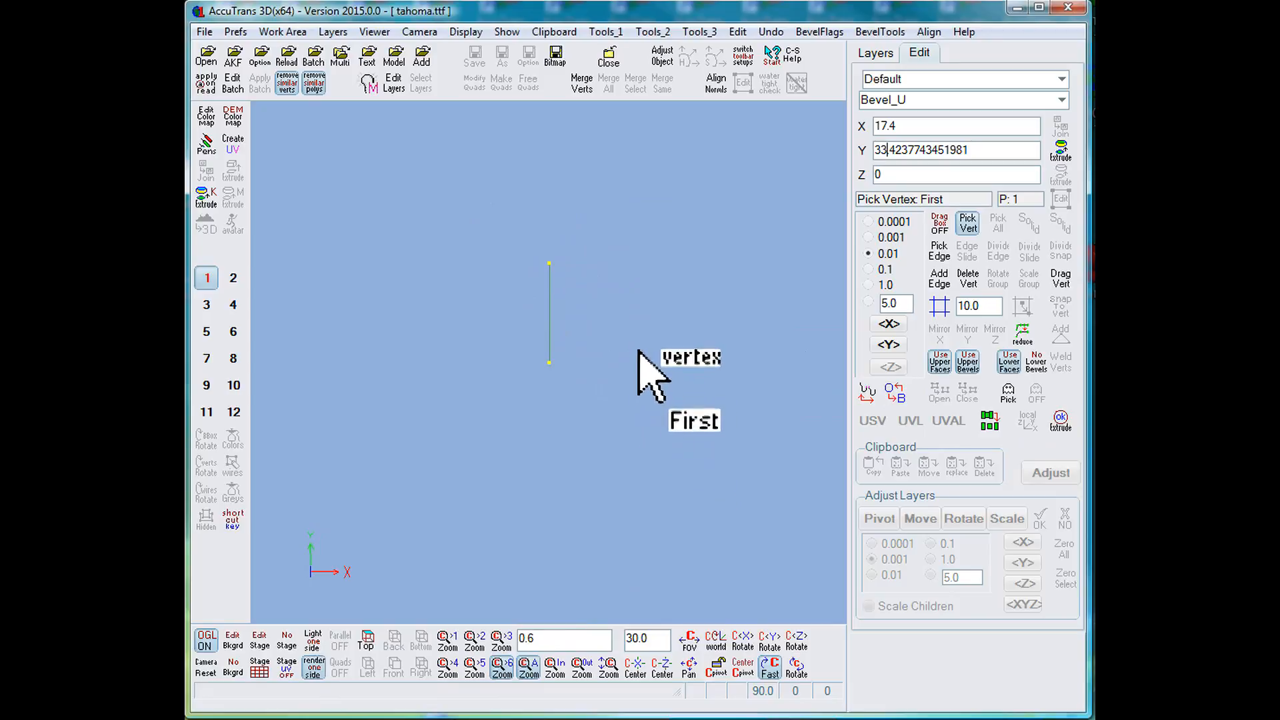
left_click(549, 263)
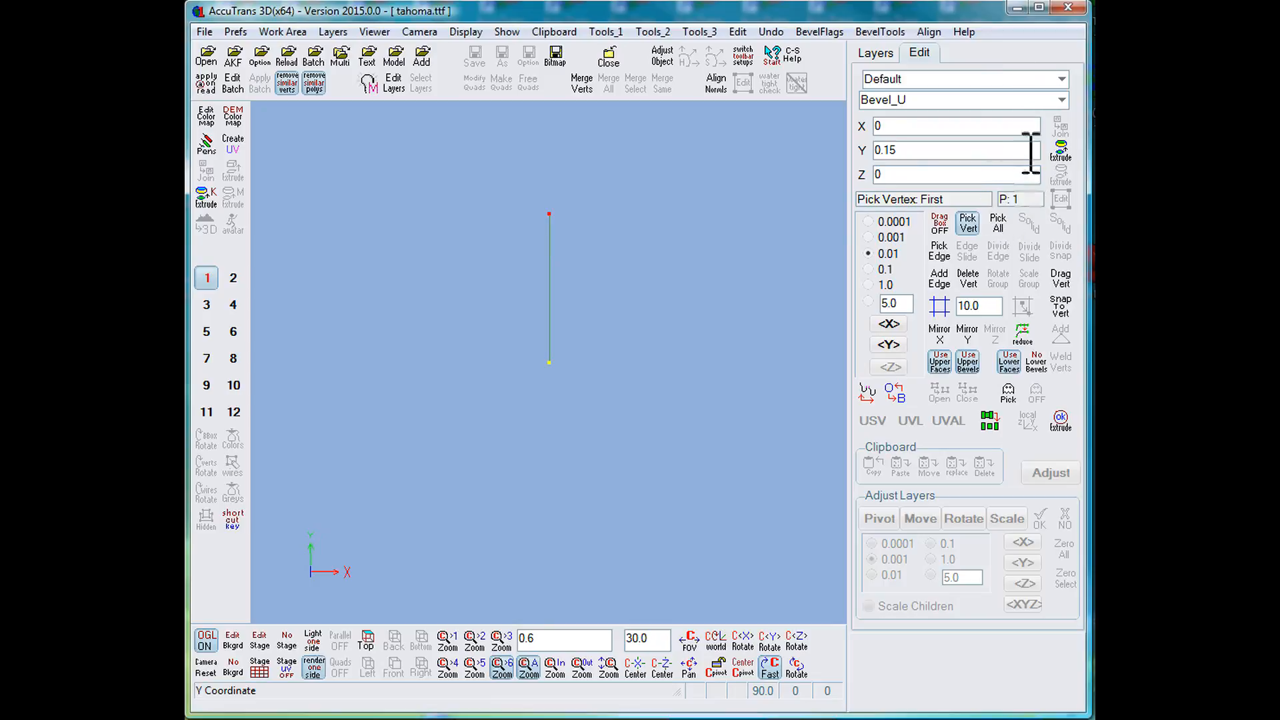
left_click(1061, 152)
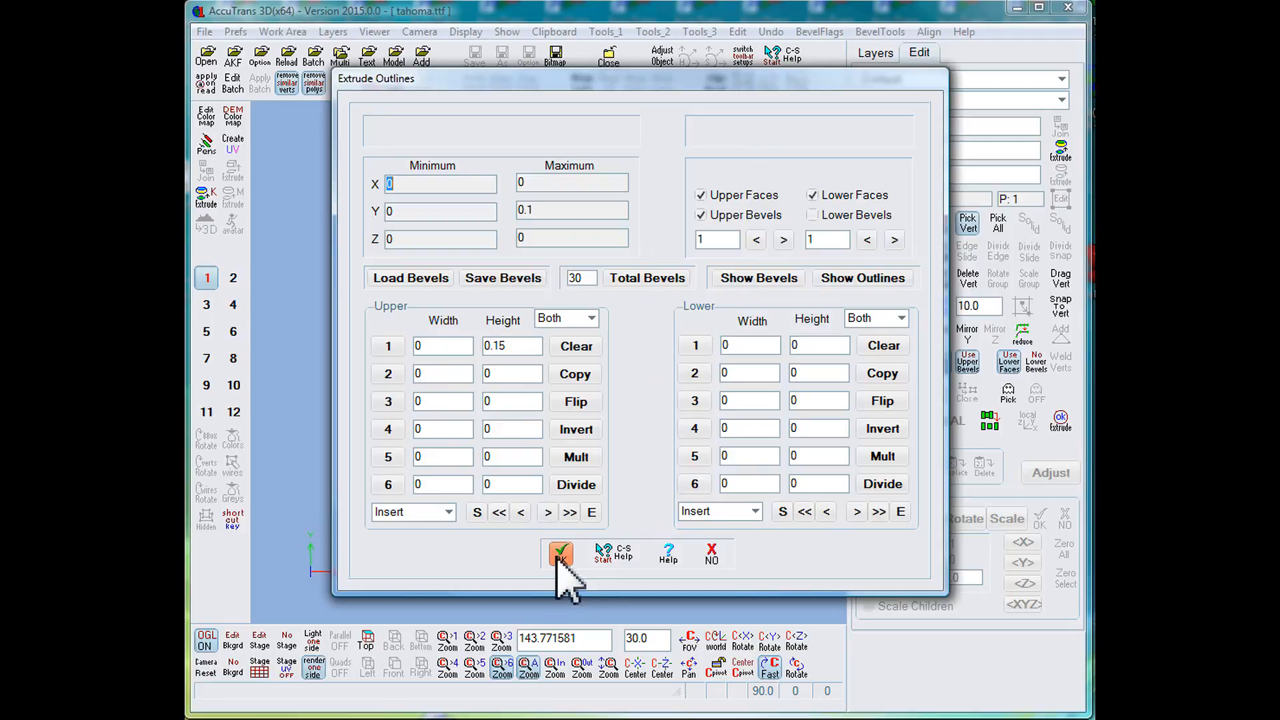
left_click(771, 281)
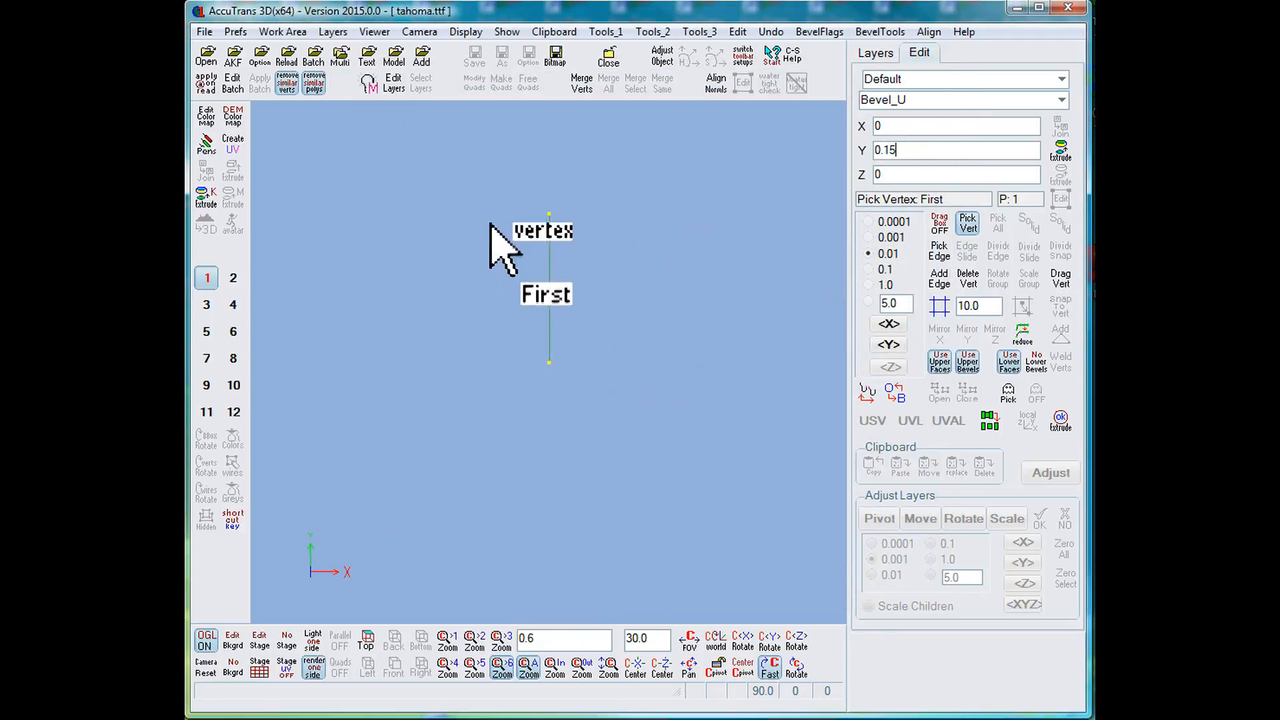
- Extrude the edited letter outline with the current bevels and run a watertight check on the mesh
left_click(1061, 421)
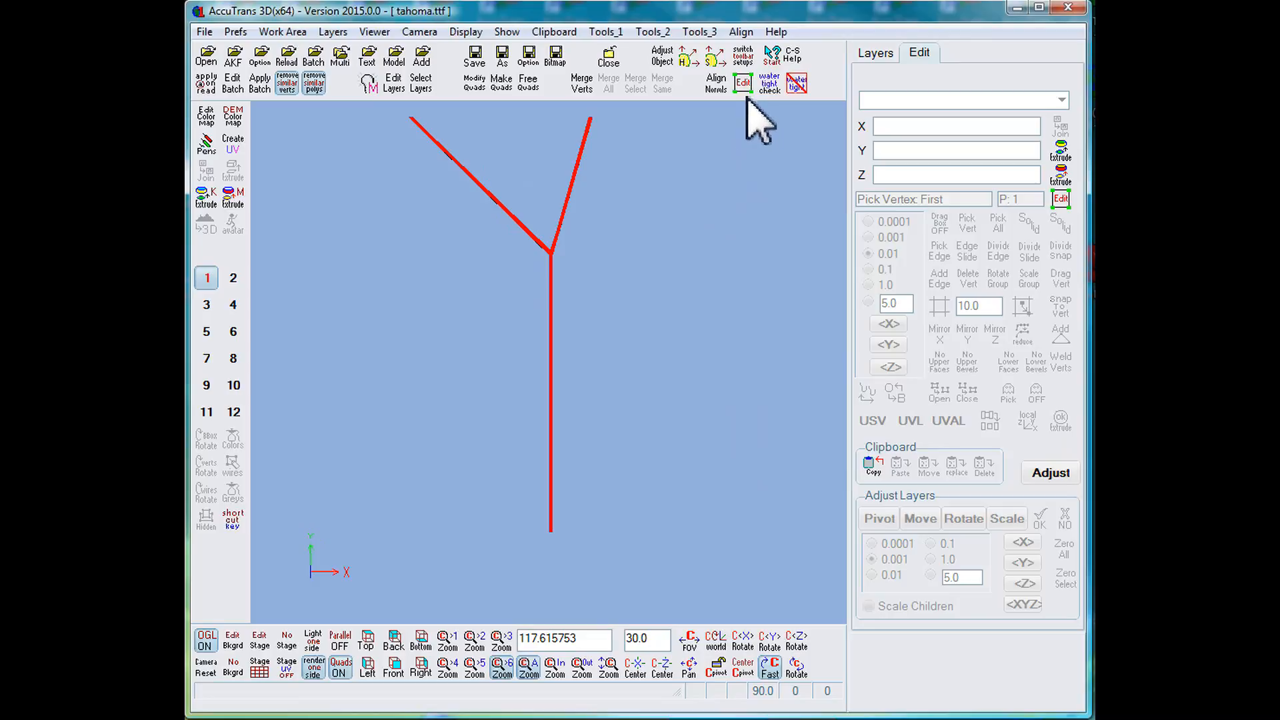
left_click(768, 84)
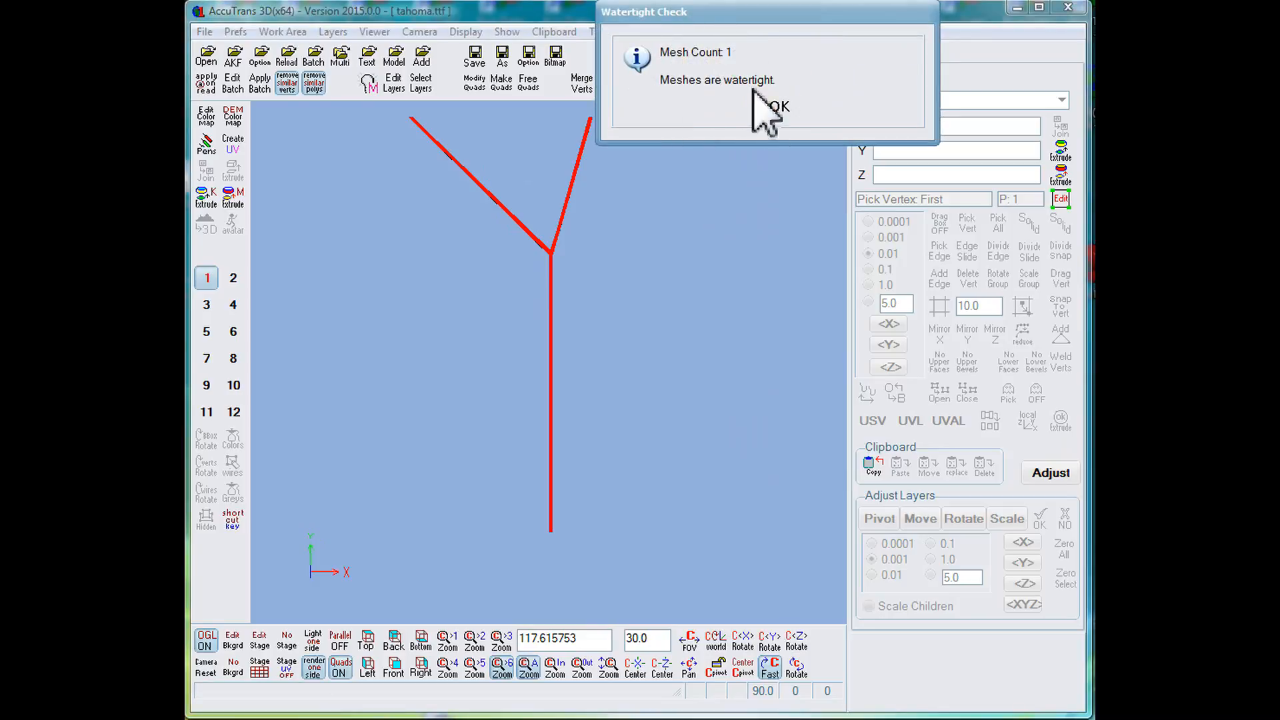
left_click(770, 108)
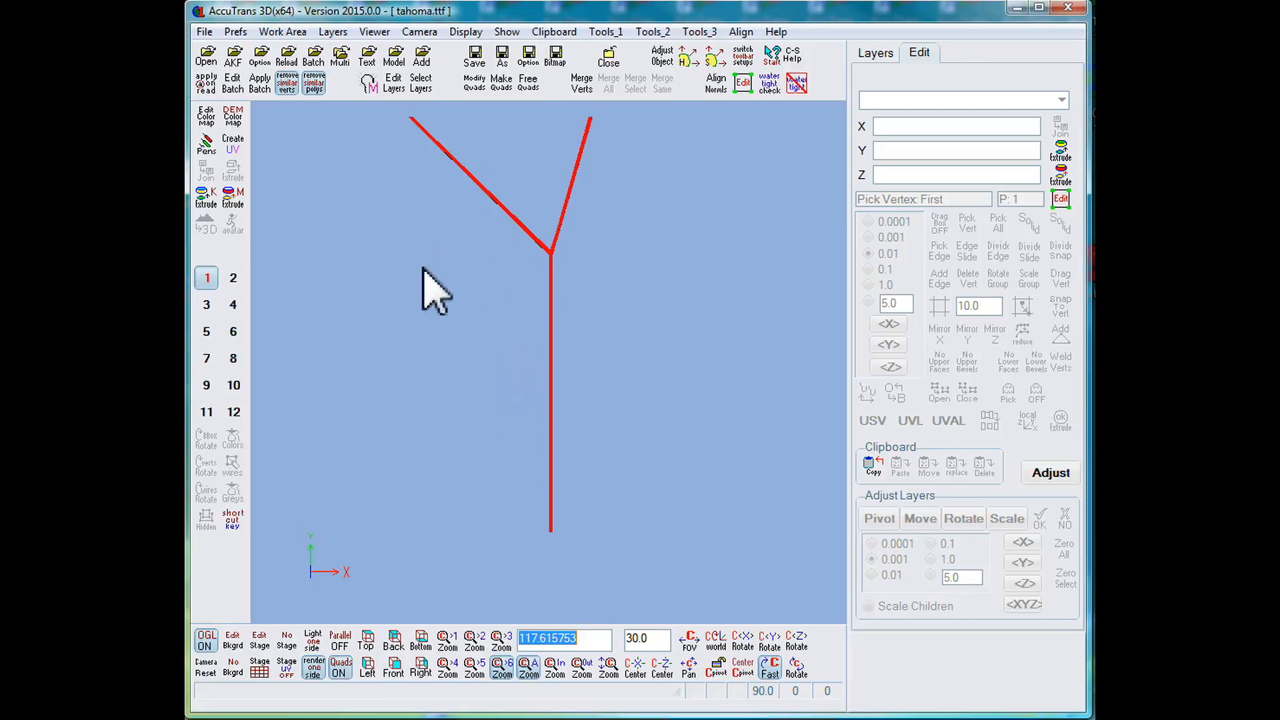
- Copy the extruded Y layer to the clipboard, and paste and move it into empty work area 8
left_click(553, 32)
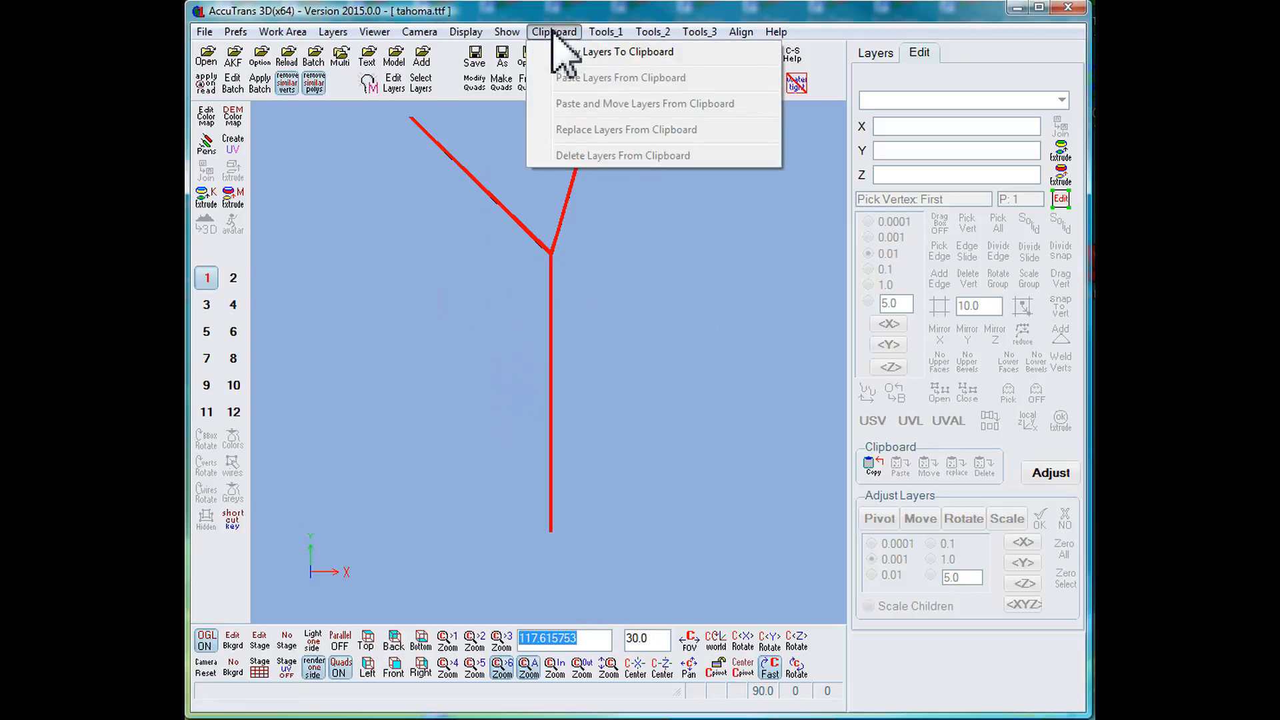
left_click(575, 53)
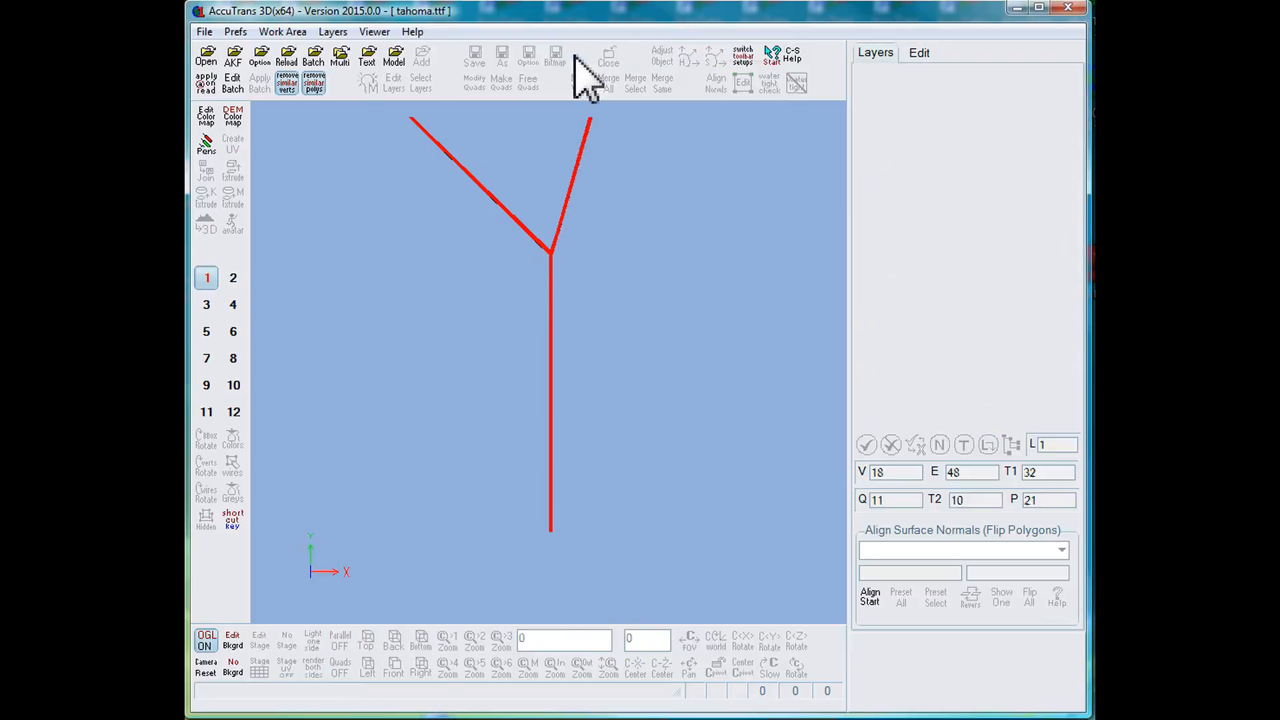
left_click(235, 361)
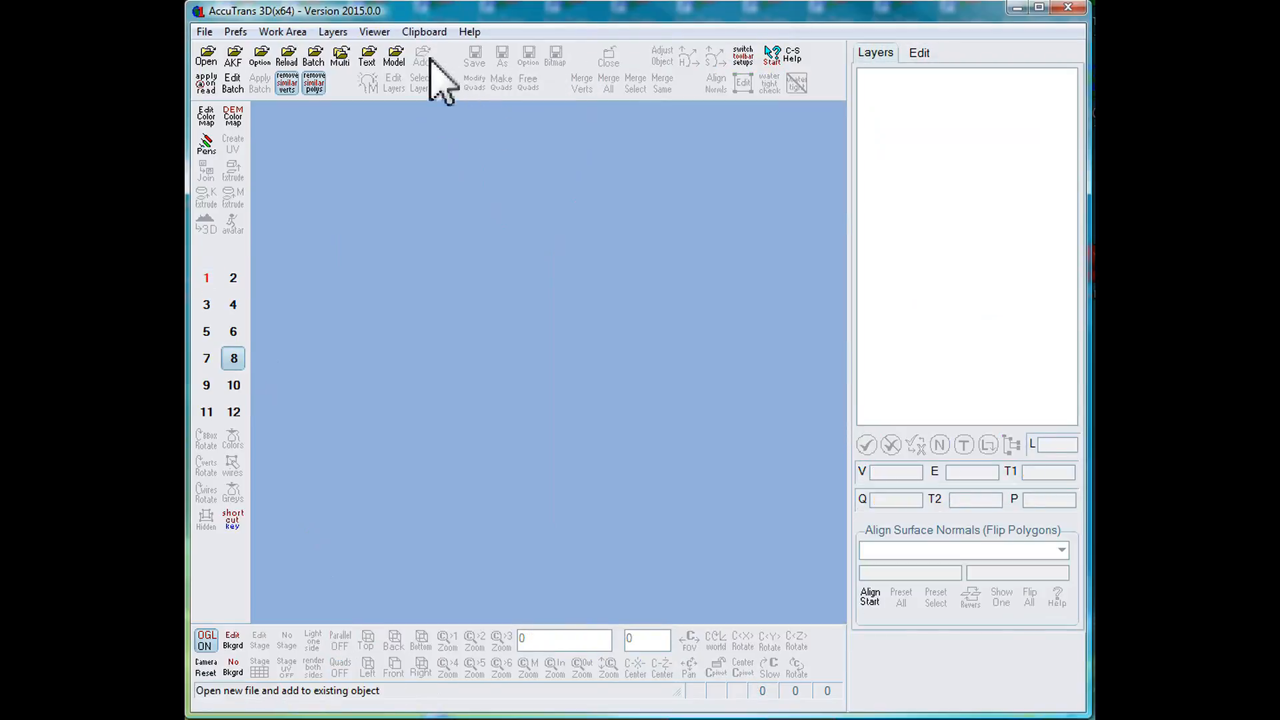
left_click(429, 34)
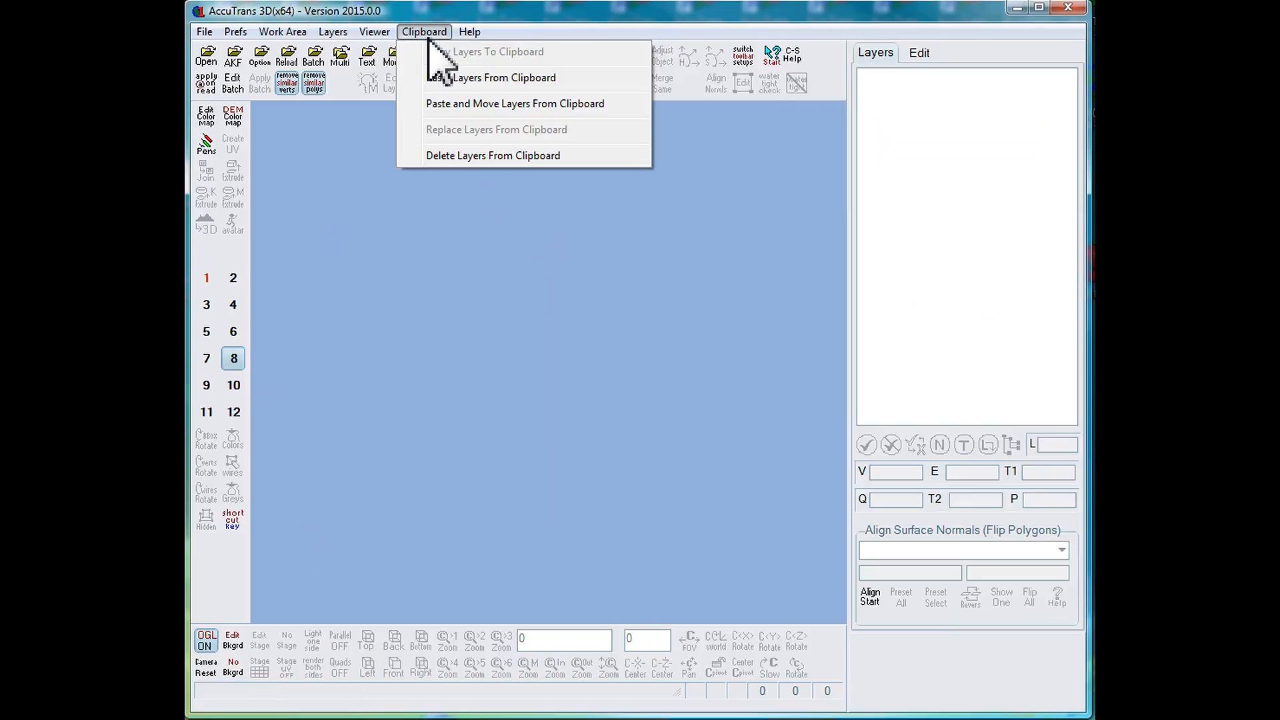
left_click(443, 104)
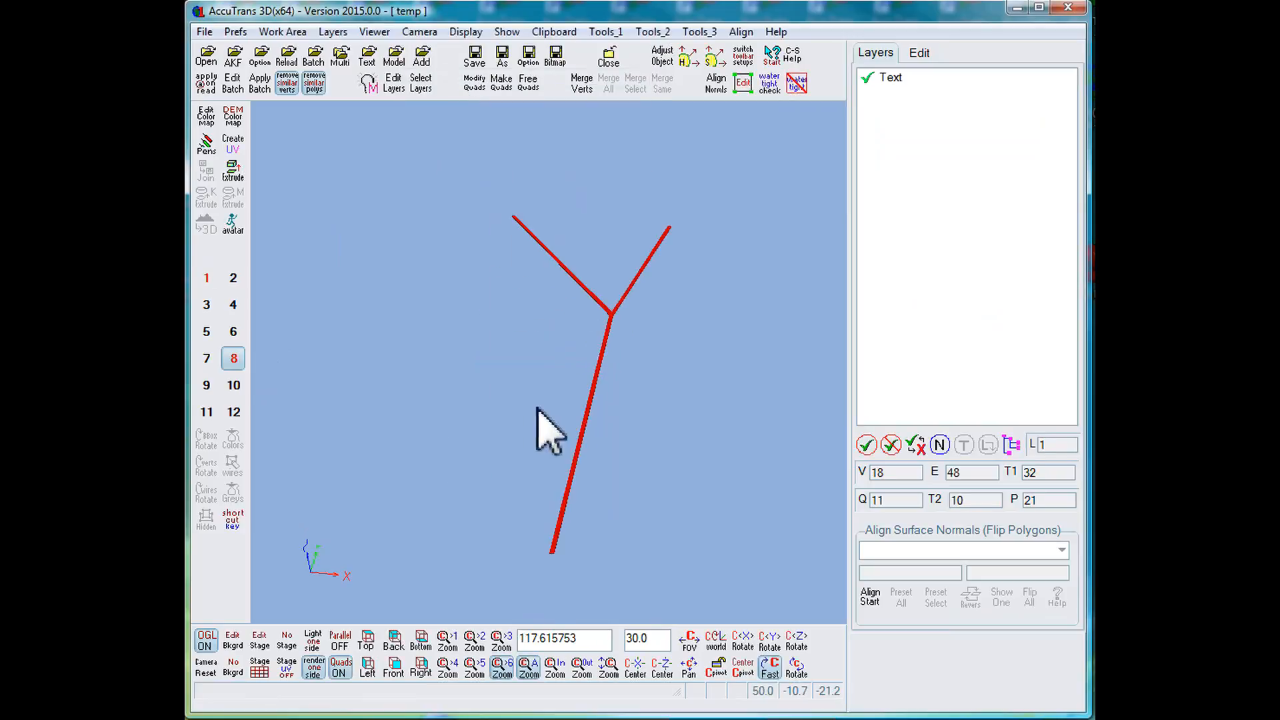